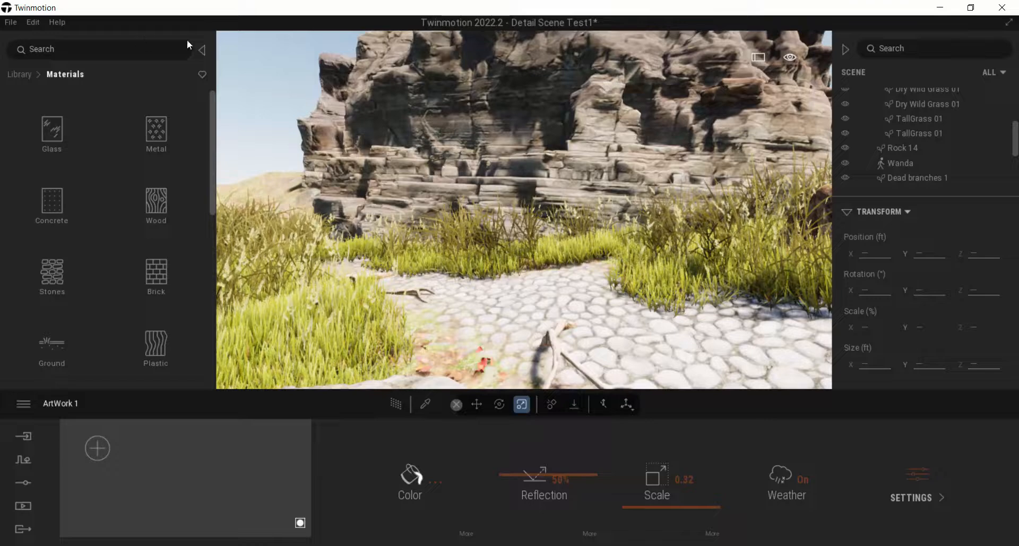
Collapse the library and scene graph, and look over the cliff, grass, branches and stone path from several angles.
click(203, 51)
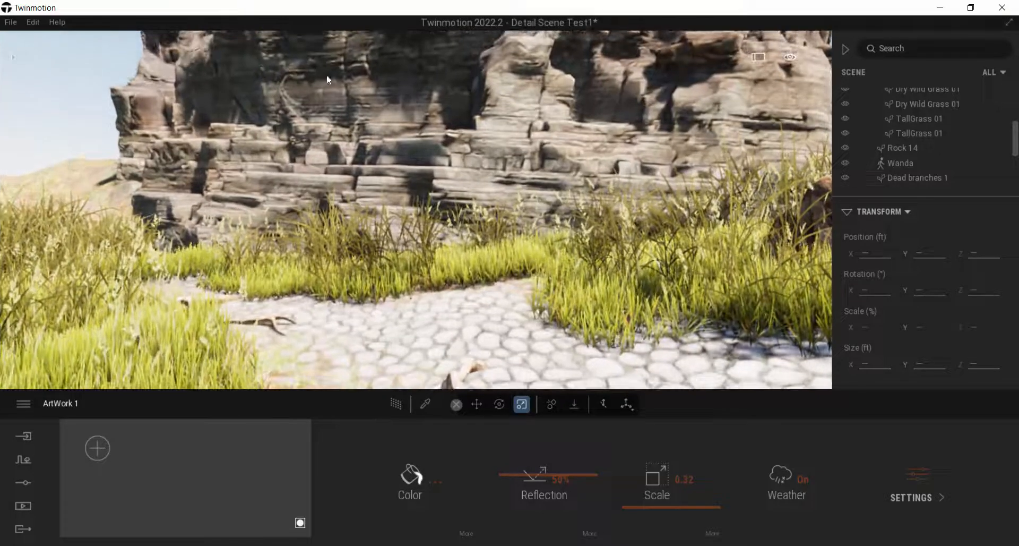
click(846, 50)
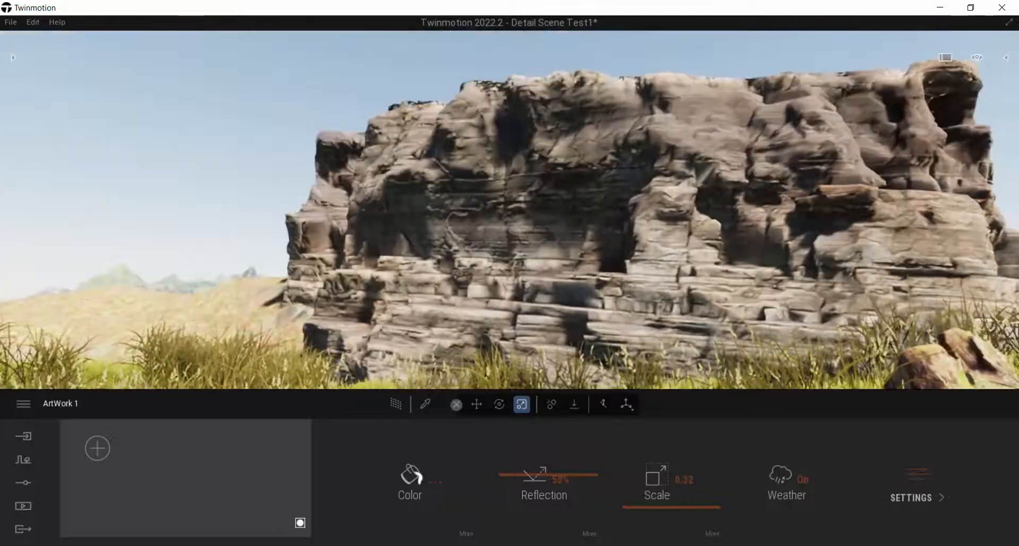
right_drag(510, 210, 517, 263)
key(s)
key(w)
key(w)
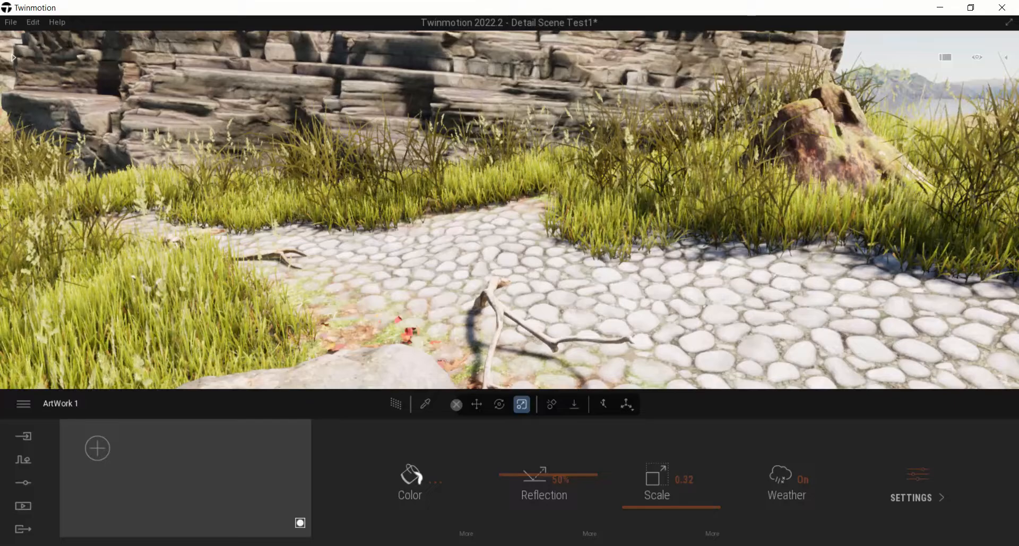
right_drag(509, 209, 395, 258)
key(d)
key(s)
key(w)
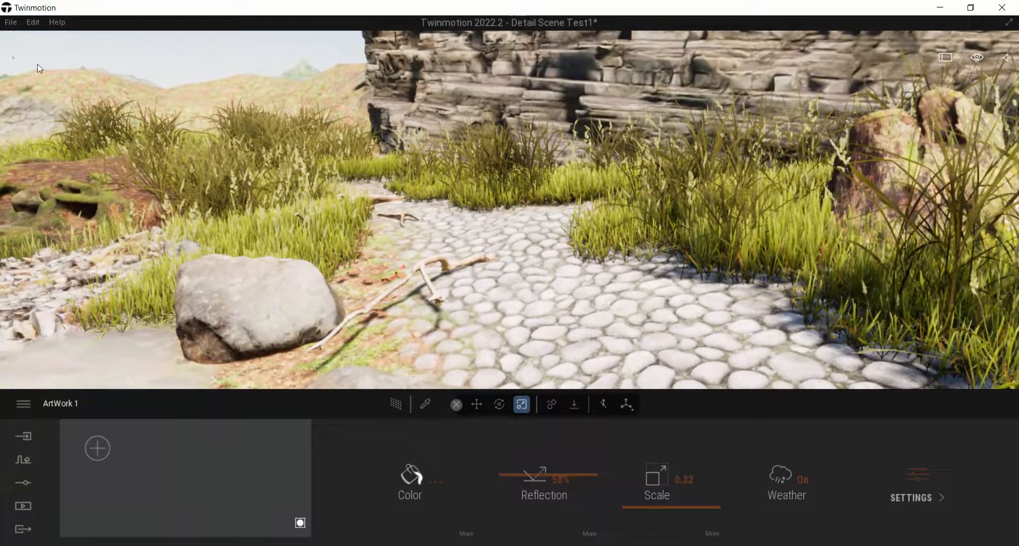
Place a Box 1m primitive from the object library on the stone path near the large rock.
click(15, 59)
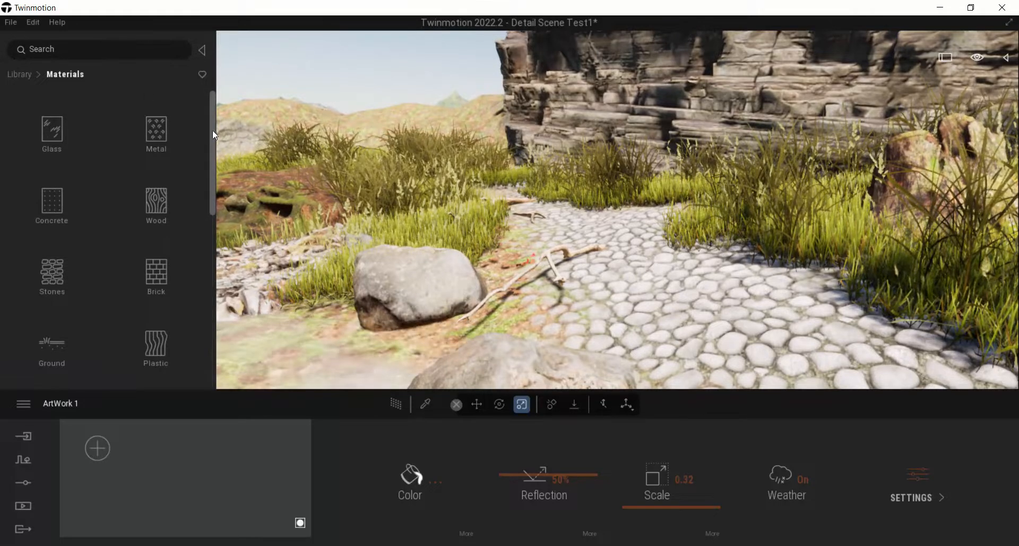
scroll(214, 138, down, 1)
drag(215, 148, 229, 101)
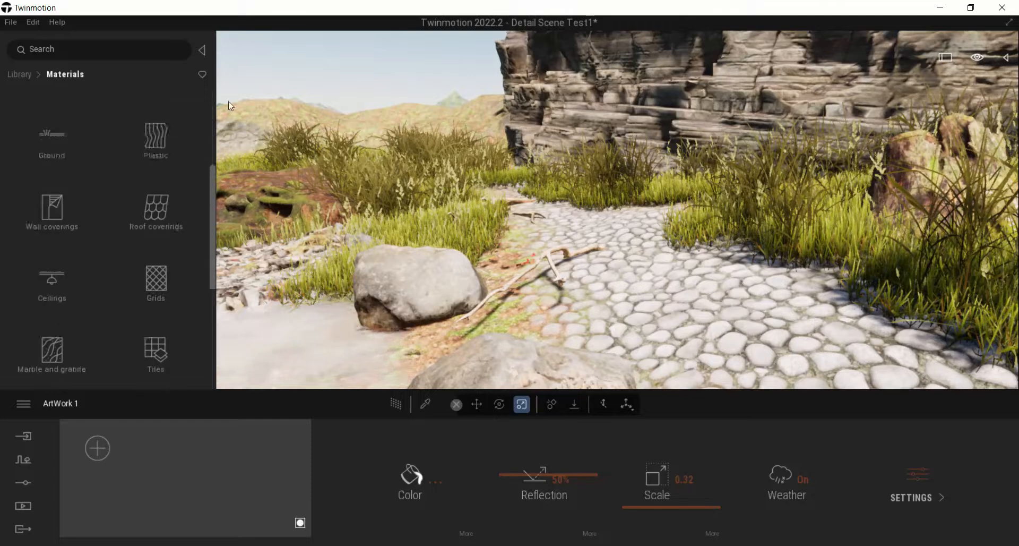
click(21, 80)
click(50, 208)
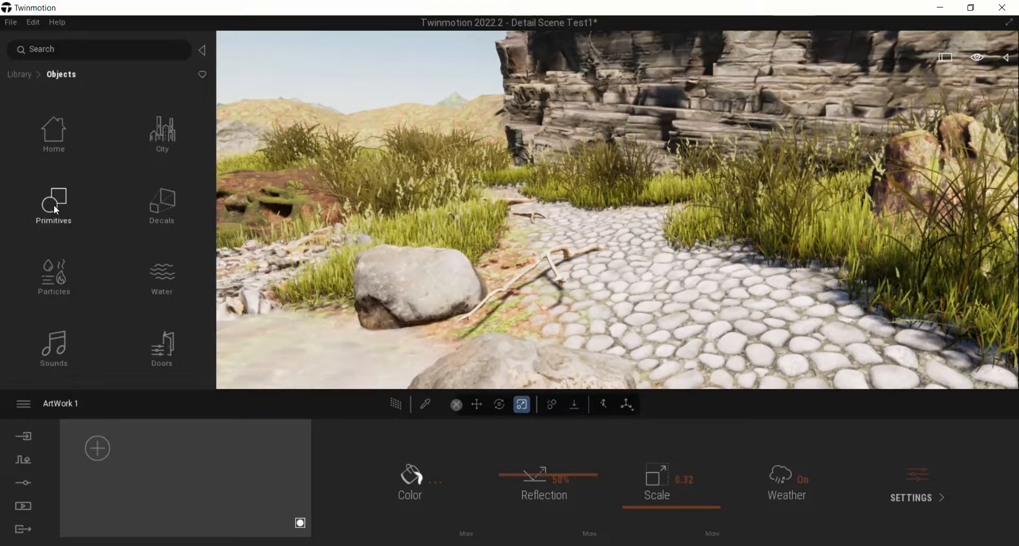
click(55, 208)
right_drag(501, 236, 563, 207)
key(s)
drag(60, 202, 735, 347)
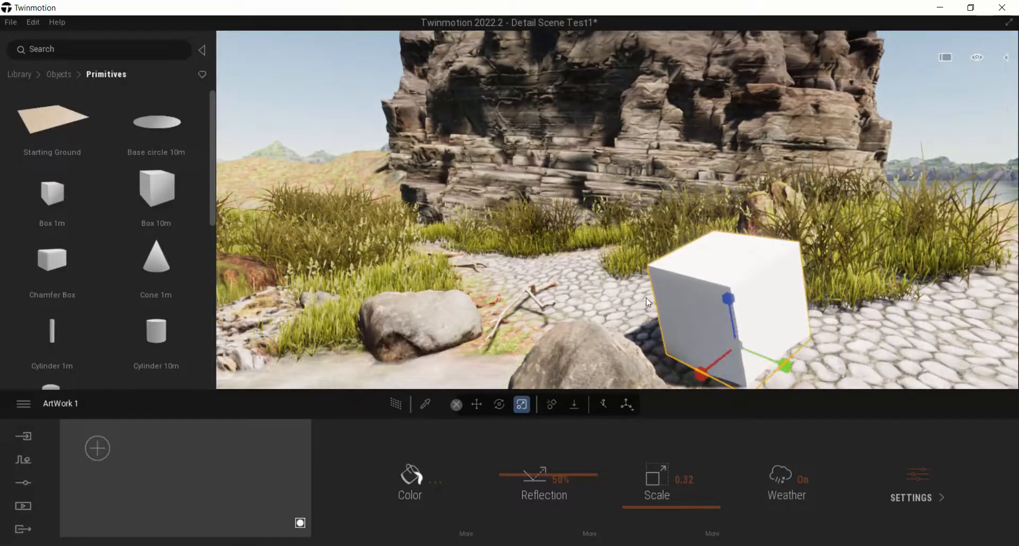
Examine from several angles how the box sits on the stone path.
key(s)
right_drag(645, 298, 719, 267)
key(a)
key(w)
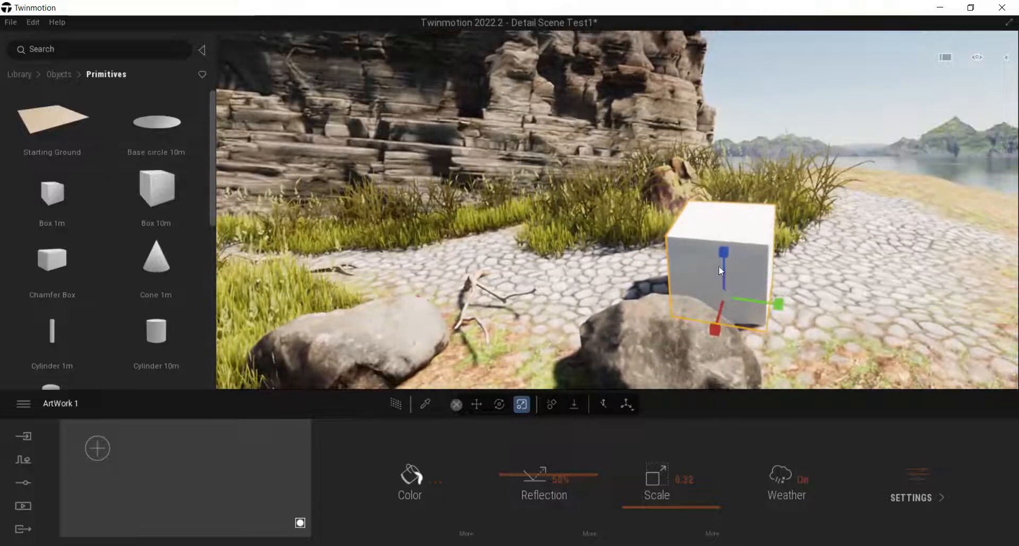
right_drag(778, 251, 733, 346)
key(s)
key(d)
key(w)
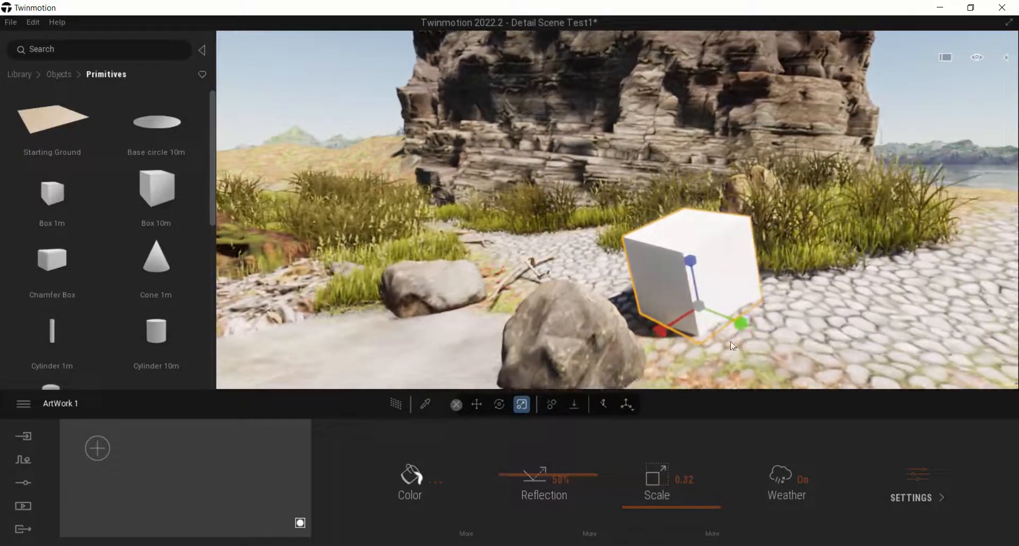
Bring up the scene graph with the Transform properties of the box expanded.
click(1008, 60)
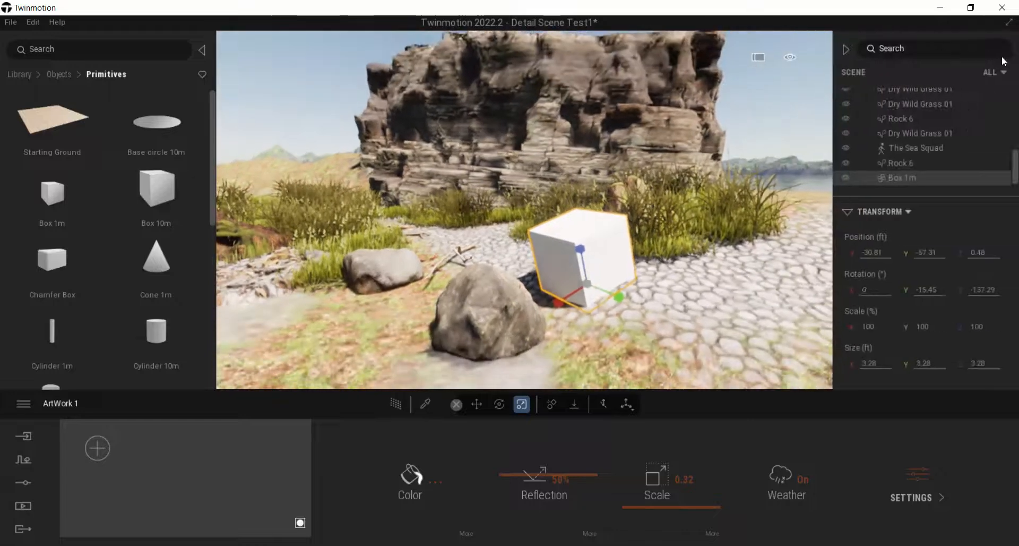
click(844, 213)
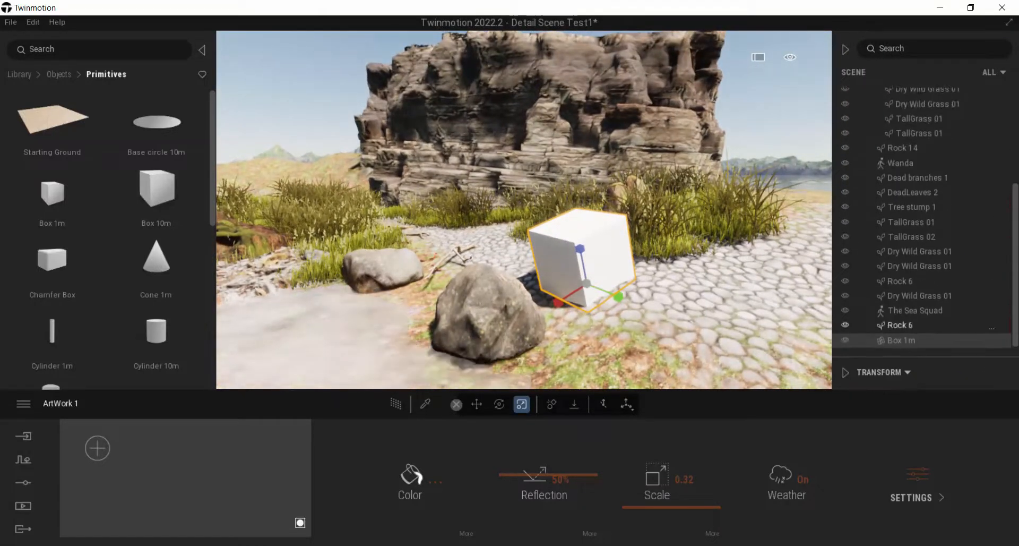
click(843, 372)
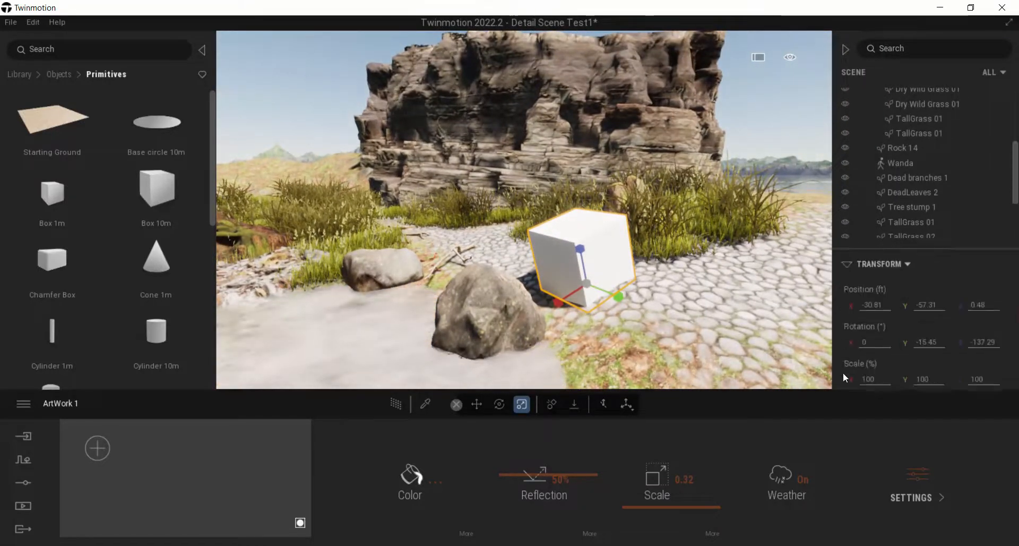
Look at the Scene states and Statistics information, and return to the Transform properties of the box.
click(908, 211)
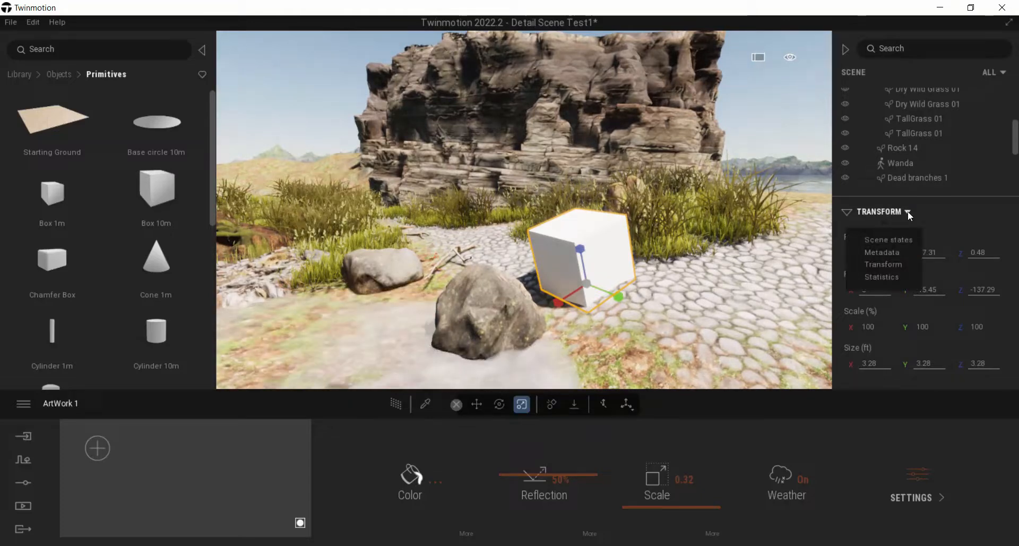
click(887, 241)
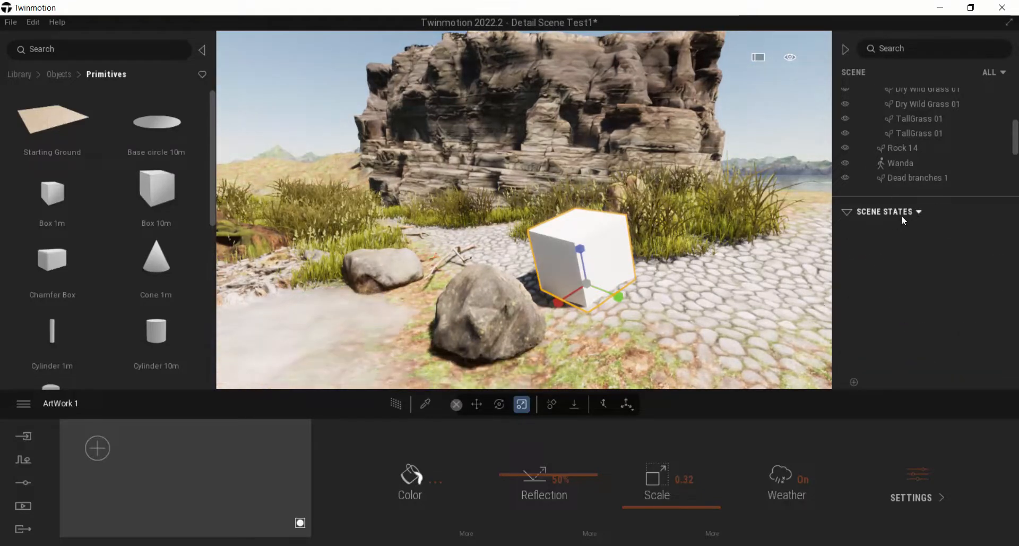
click(918, 211)
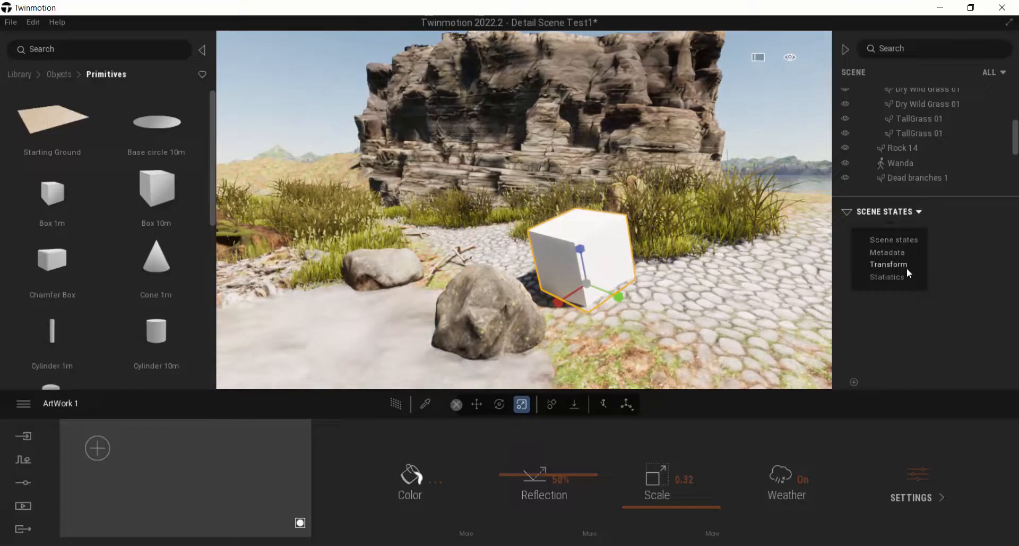
click(881, 279)
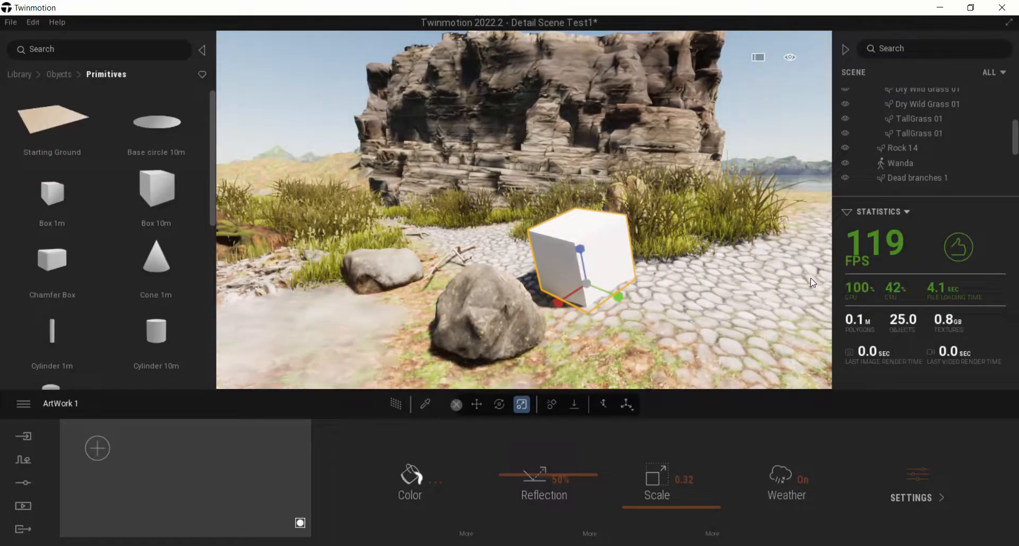
click(896, 212)
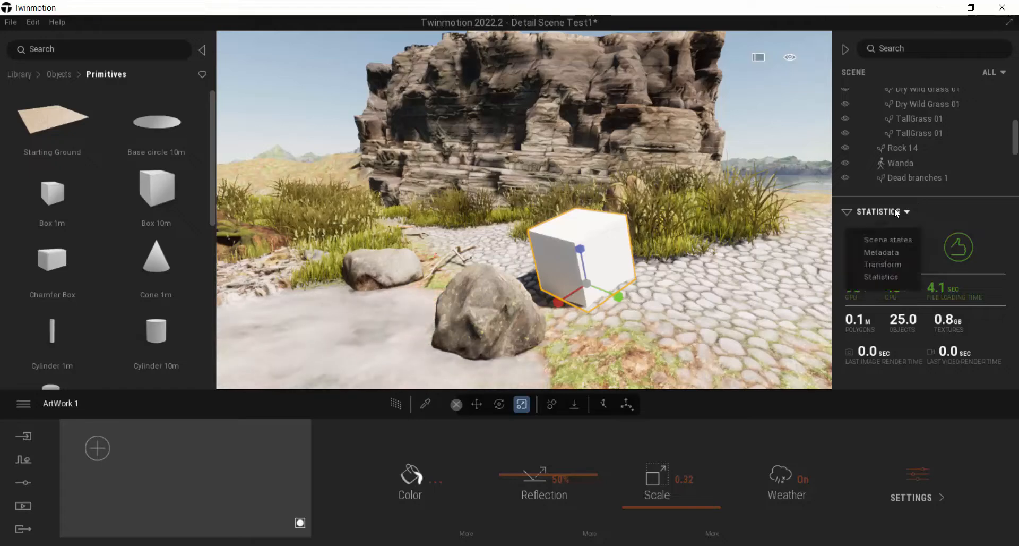
click(882, 264)
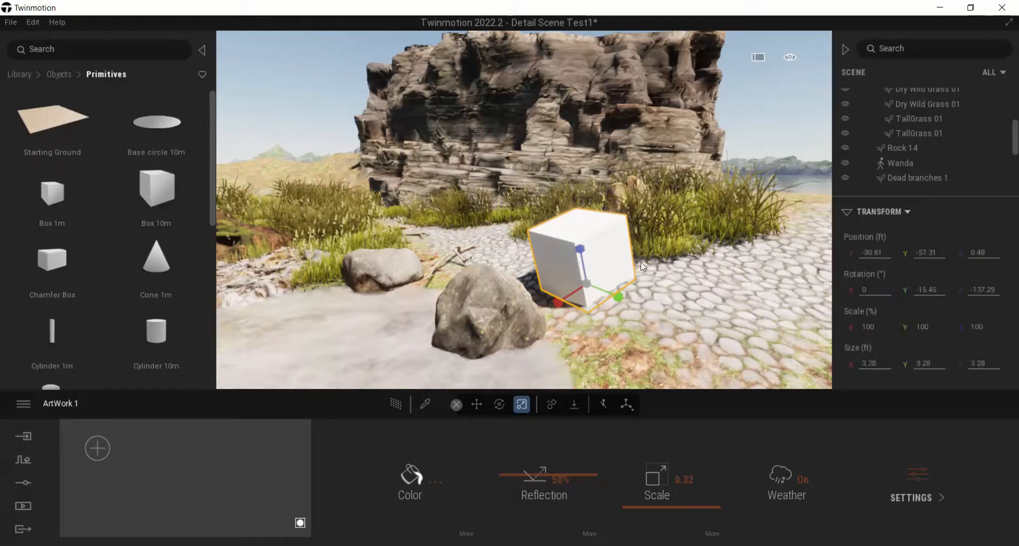
Straighten the box by setting its Y and Z rotation to 0.
click(935, 290)
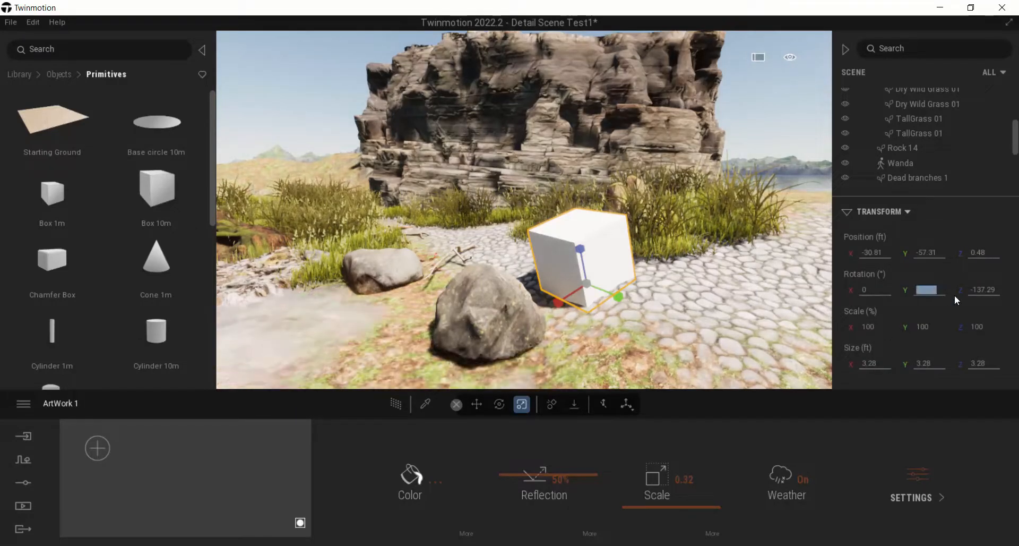
text(0)
key(Return)
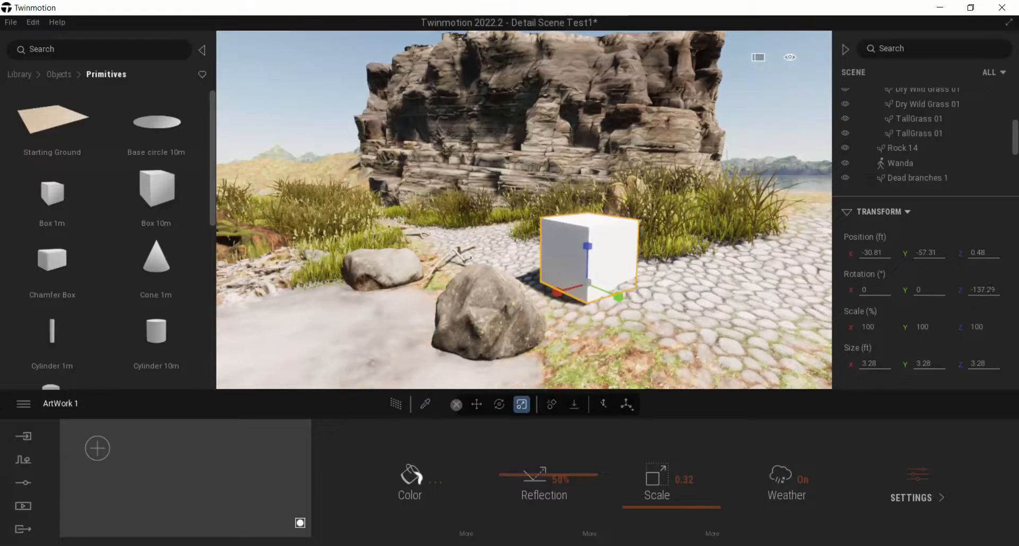
click(954, 291)
text(0)
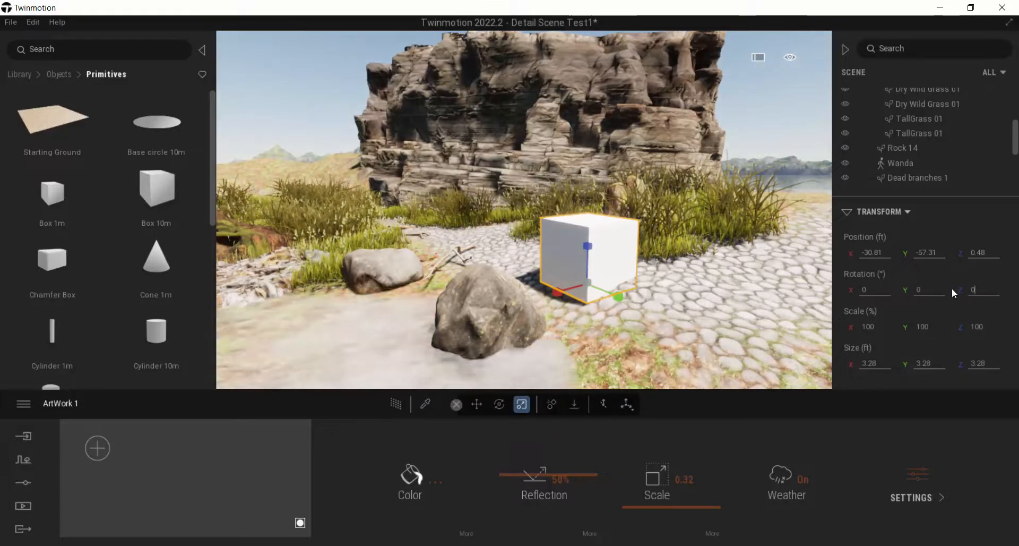
key(Return)
Raise the box vertically off the stone path to a Z position of about 1.42 ft.
right_drag(653, 276, 610, 270)
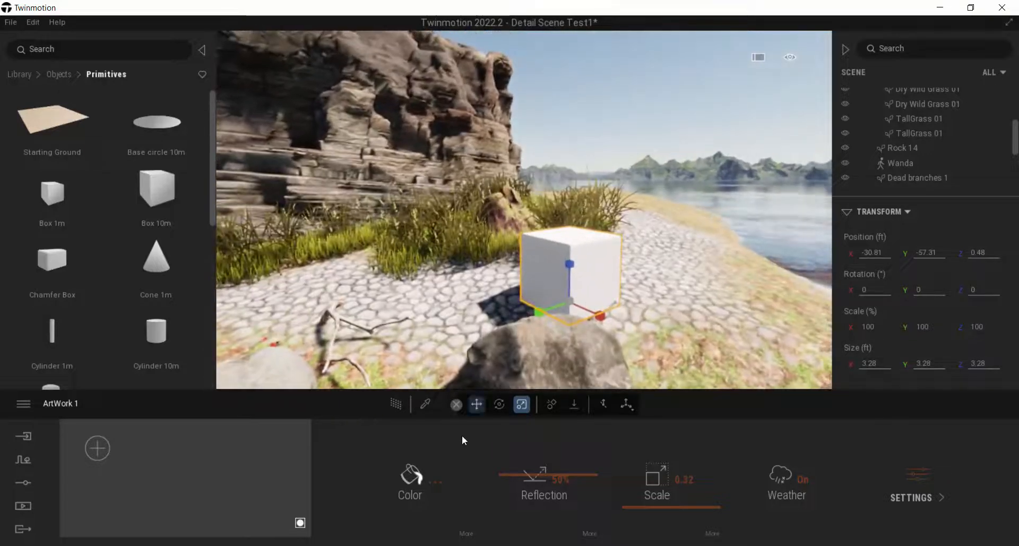
click(476, 404)
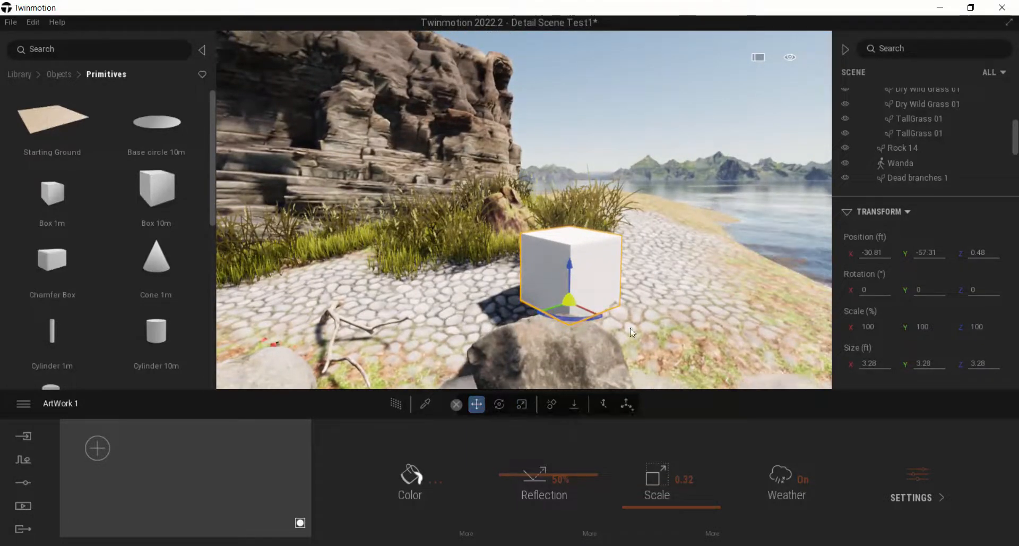
drag(569, 272, 570, 252)
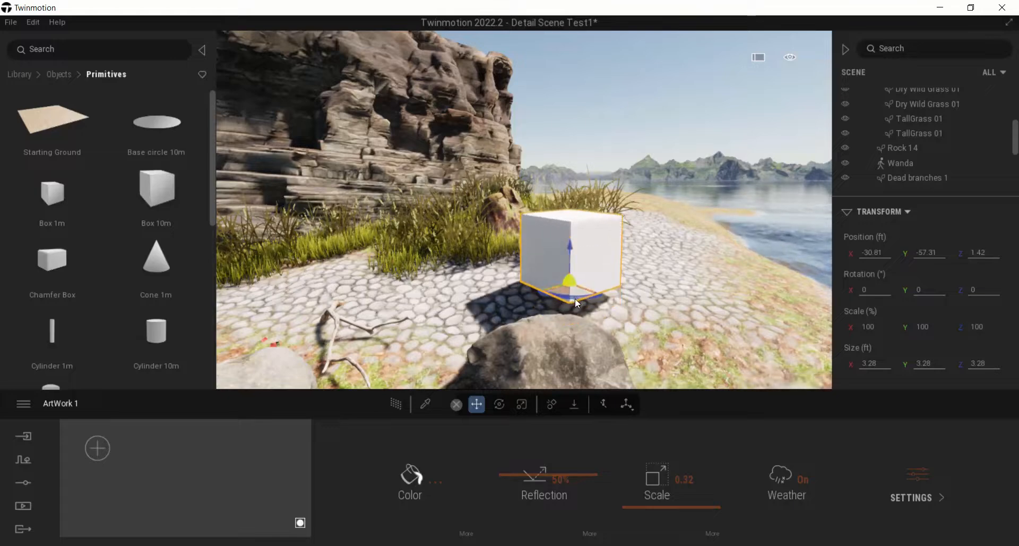
Scale the box to about 8% along Y and stretch its height and X width to form a tall, thin slab.
click(522, 404)
drag(541, 296, 751, 199)
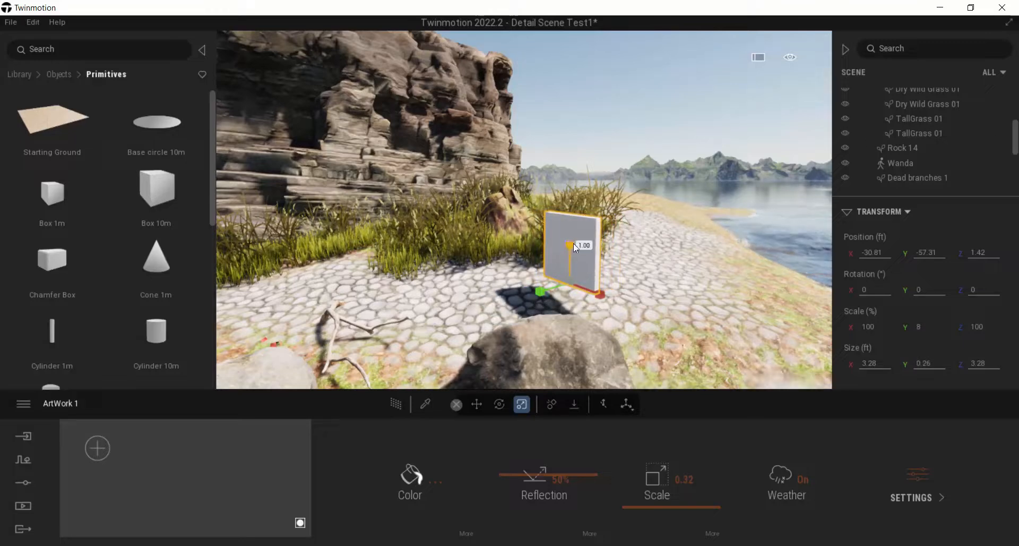
drag(572, 245, 572, 171)
drag(601, 295, 612, 299)
click(659, 113)
Examine the shaded and sunlit faces of the slab by viewing it from both sides.
right_drag(660, 114, 688, 112)
key(w)
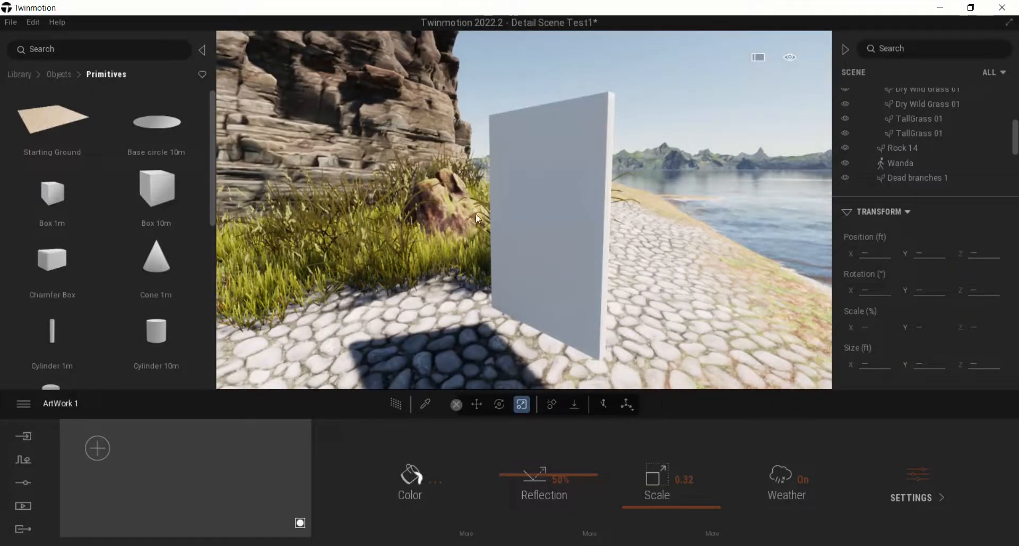
key(a)
right_drag(566, 233, 497, 194)
key(d)
key(w)
key(s)
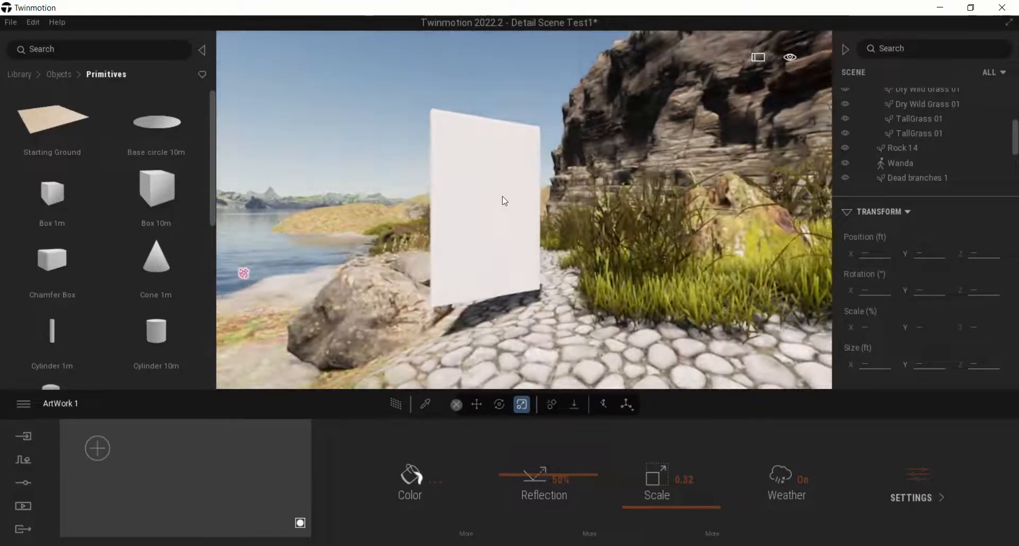
key(a)
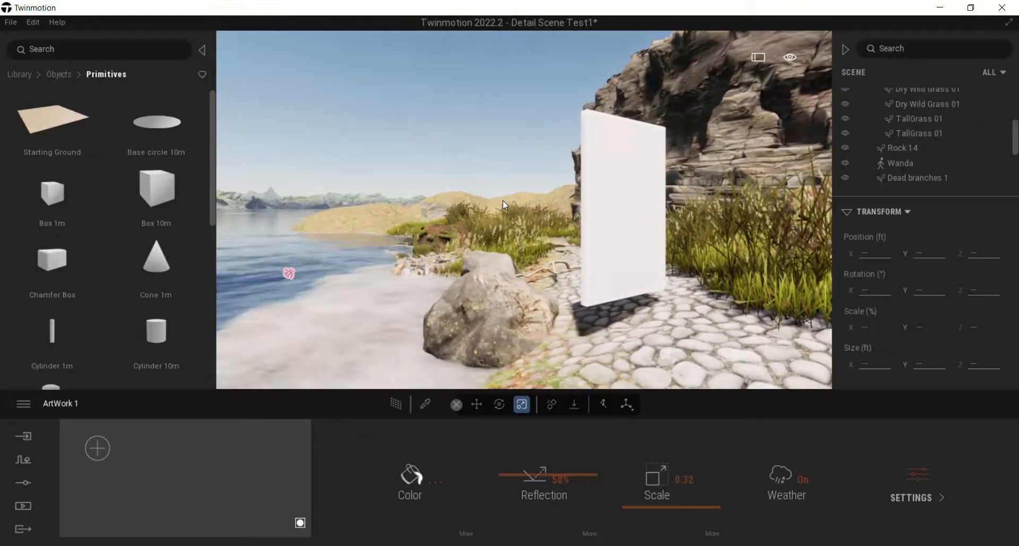
right_drag(616, 246, 765, 243)
key(s)
key(a)
key(w)
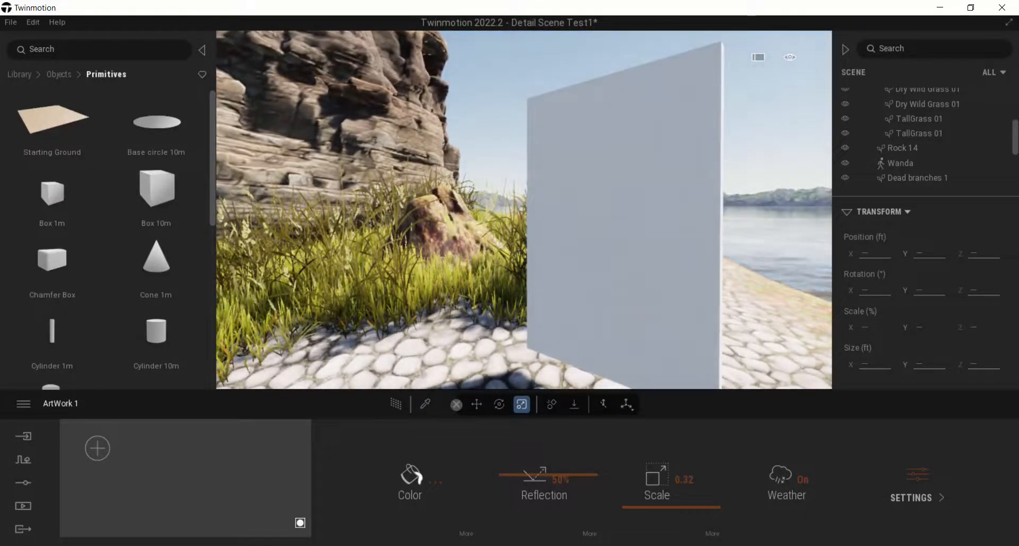
key(s)
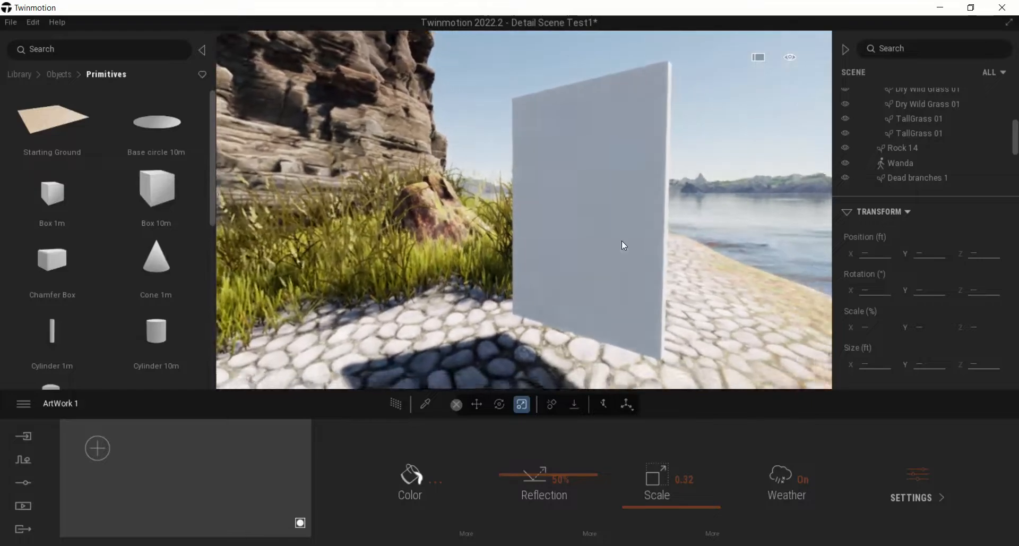
key(d)
right_drag(624, 232, 583, 218)
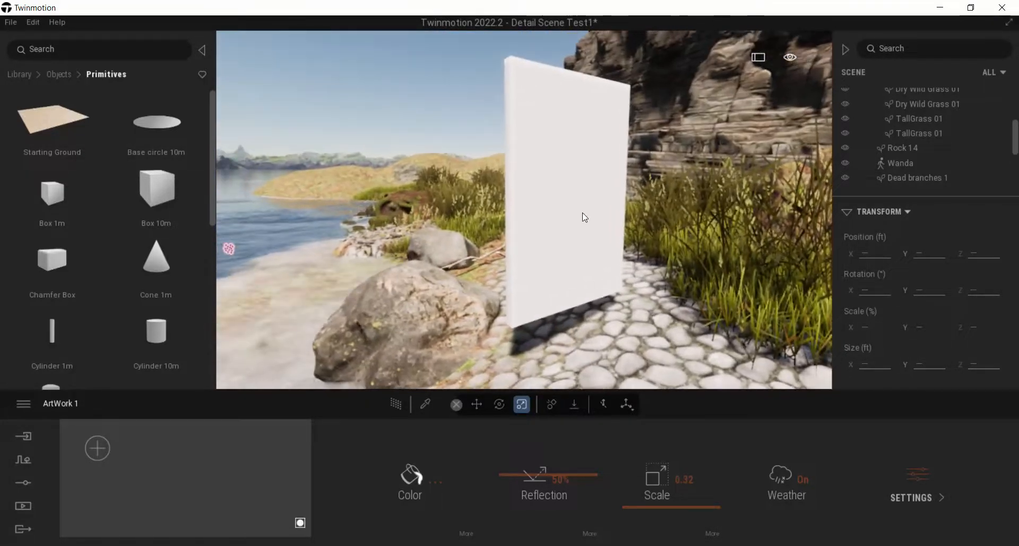
Sample the material of the large rock beside the slab with the material picker.
click(424, 403)
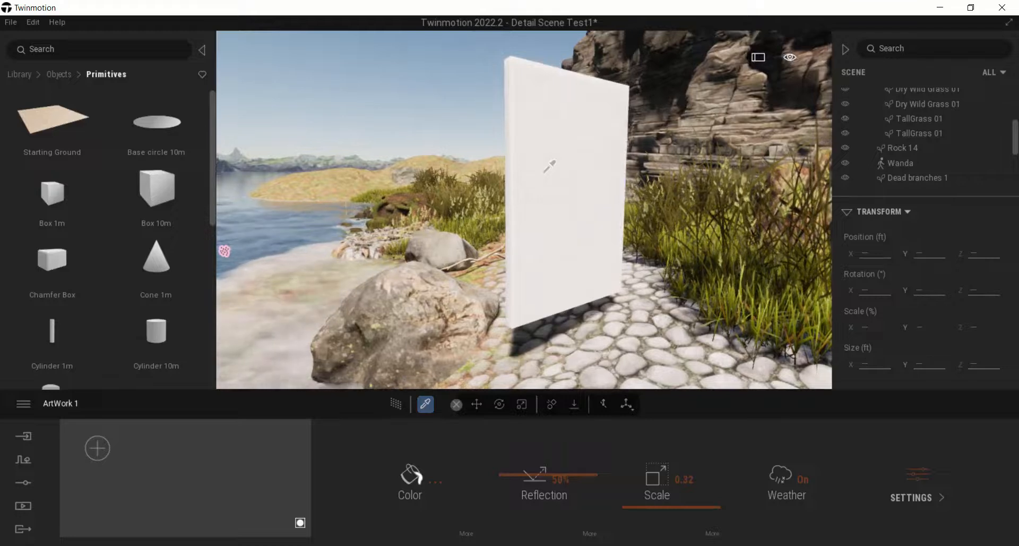
scroll(518, 106, down, 5)
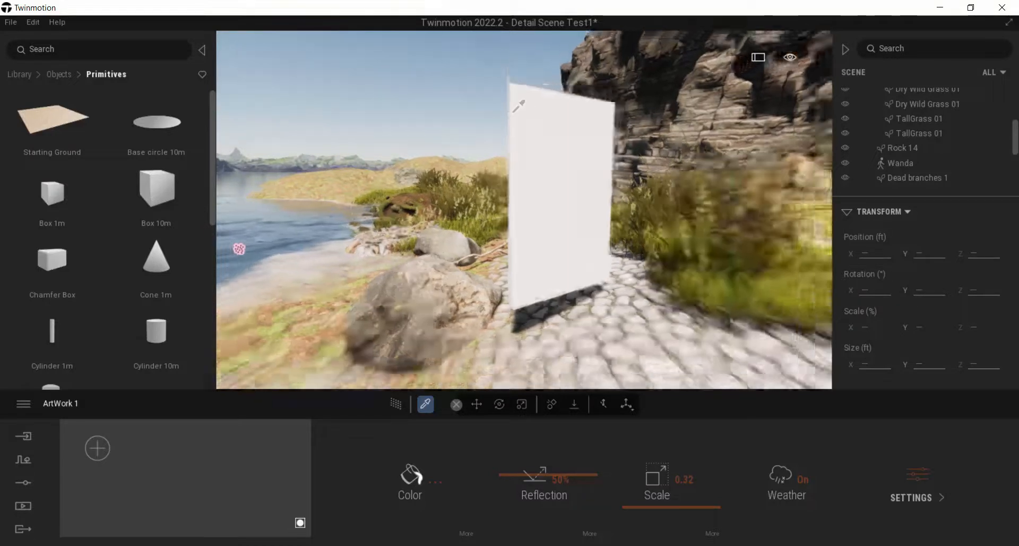
click(428, 284)
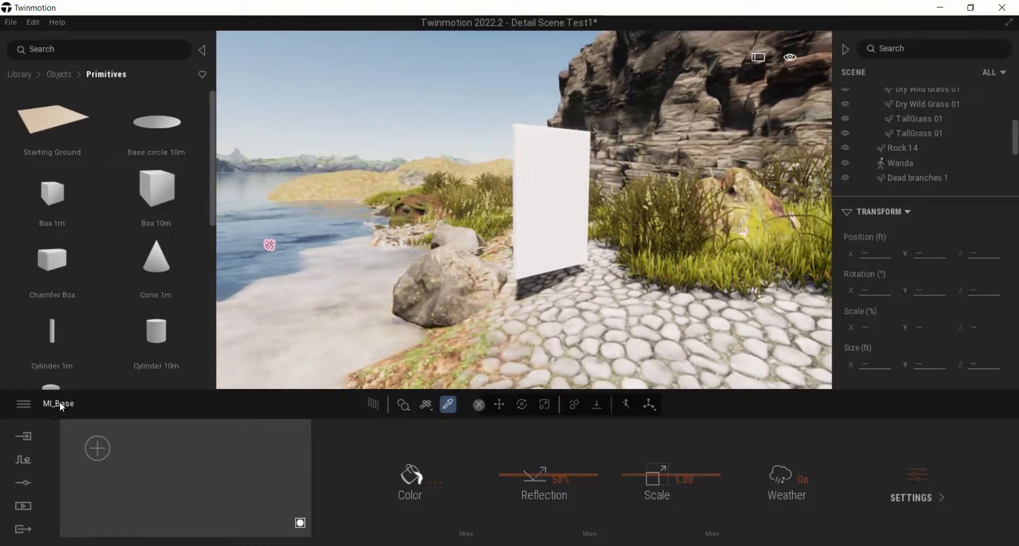
Rename the slab's MI_Base material to Tractor Image.
click(299, 523)
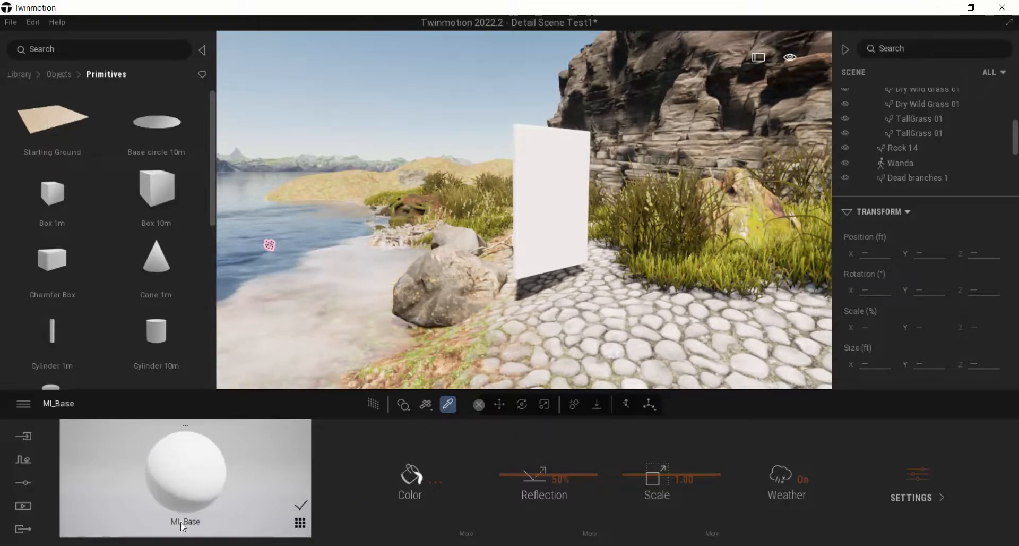
scroll(536, 170, up, 3)
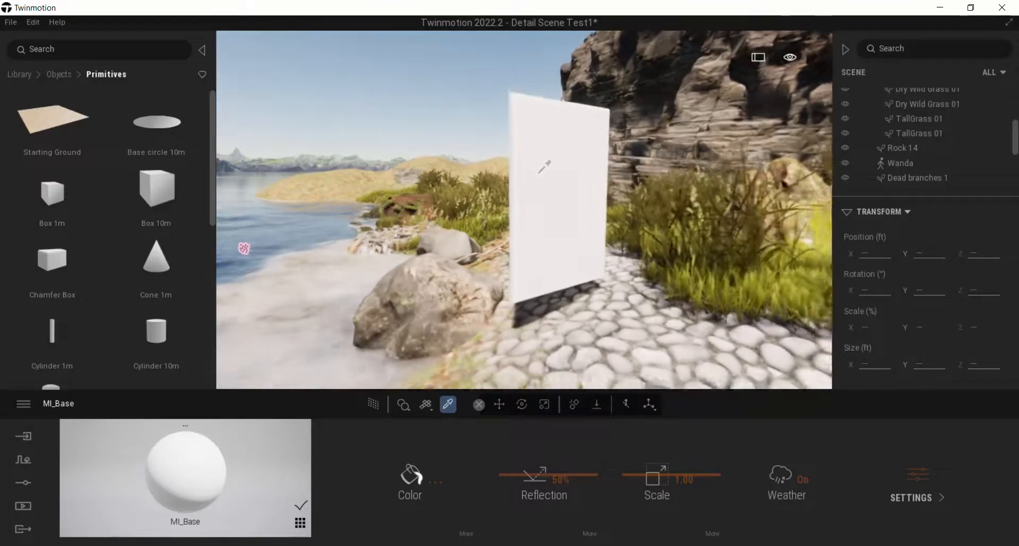
click(185, 425)
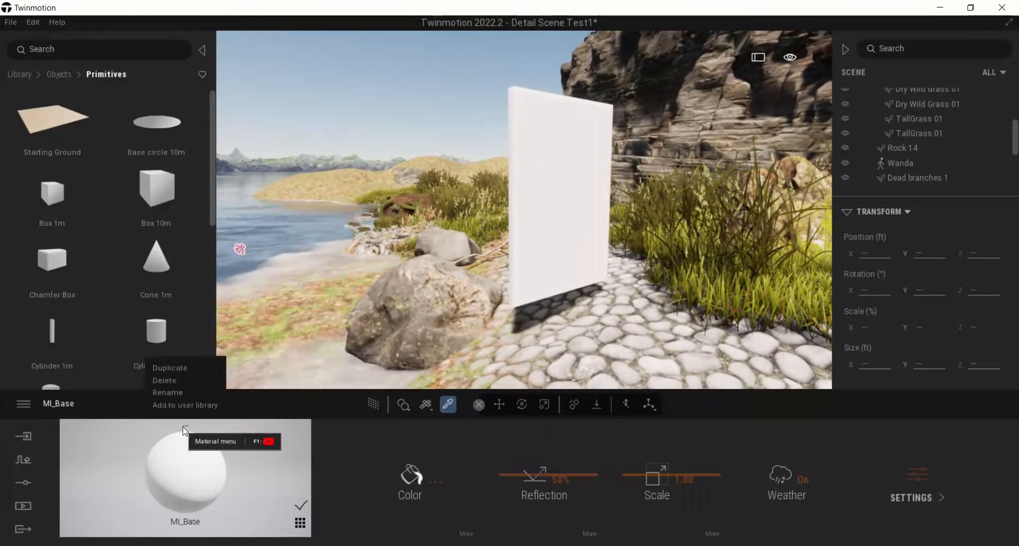
click(169, 393)
text(Tr)
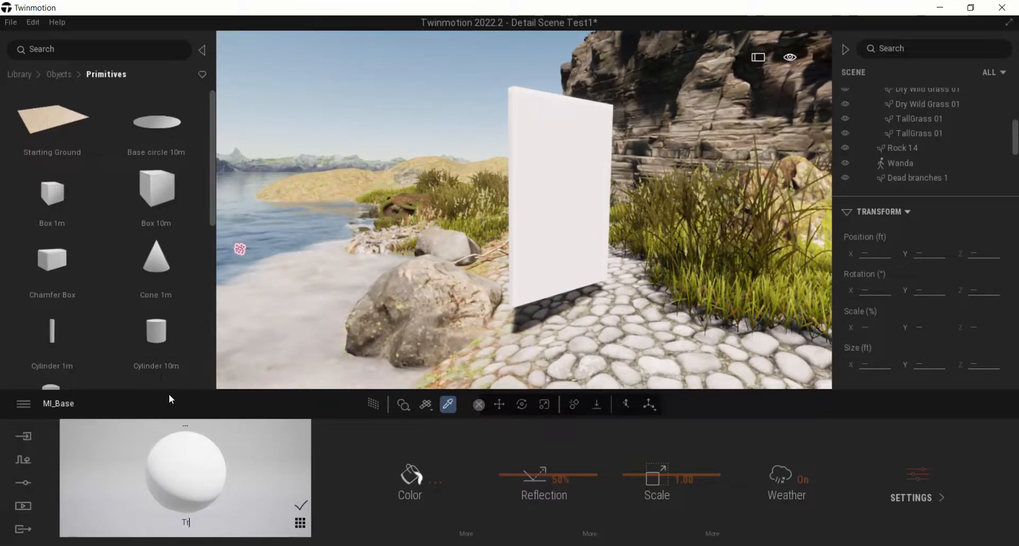
text(actor Image)
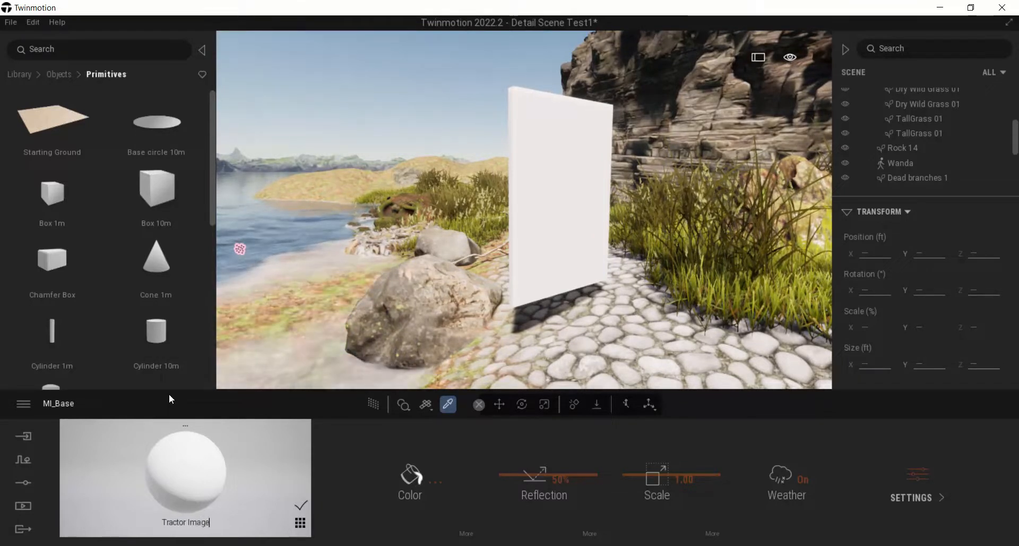
key(Return)
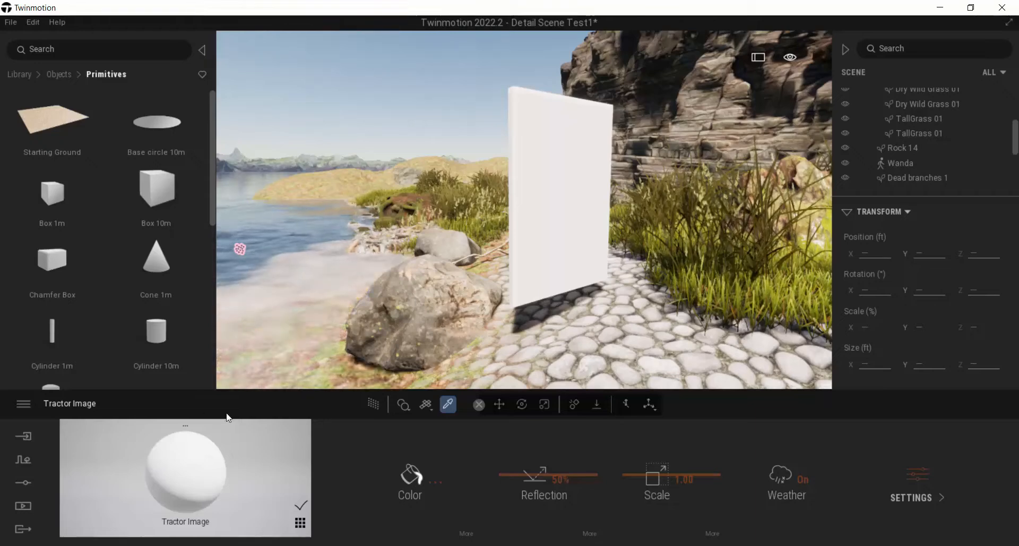
Load International tractor.jpg from the Desktop as the color texture of the Tractor Image material.
shift+middle_drag(422, 337, 346, 269)
scroll(348, 246, up, 4)
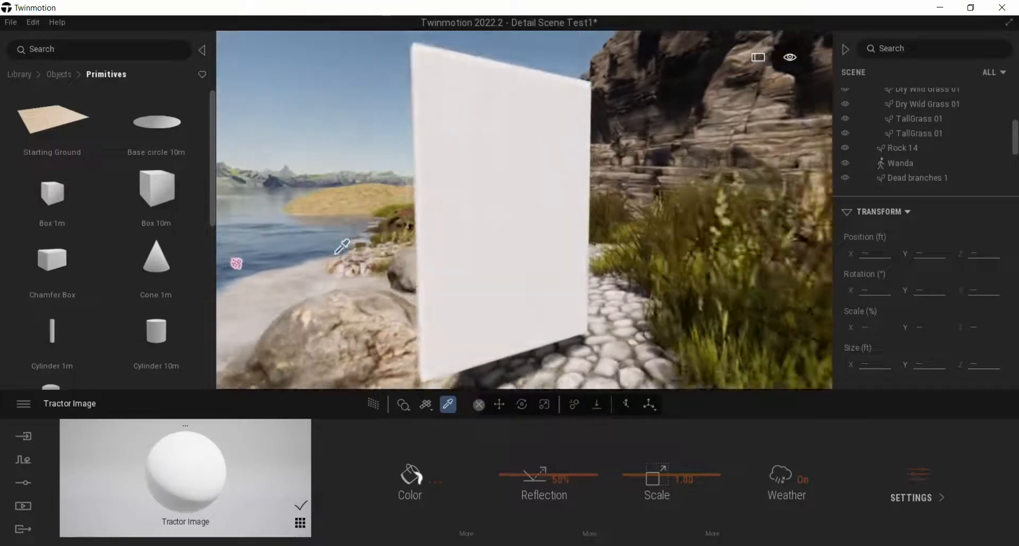
scroll(348, 246, down, 3)
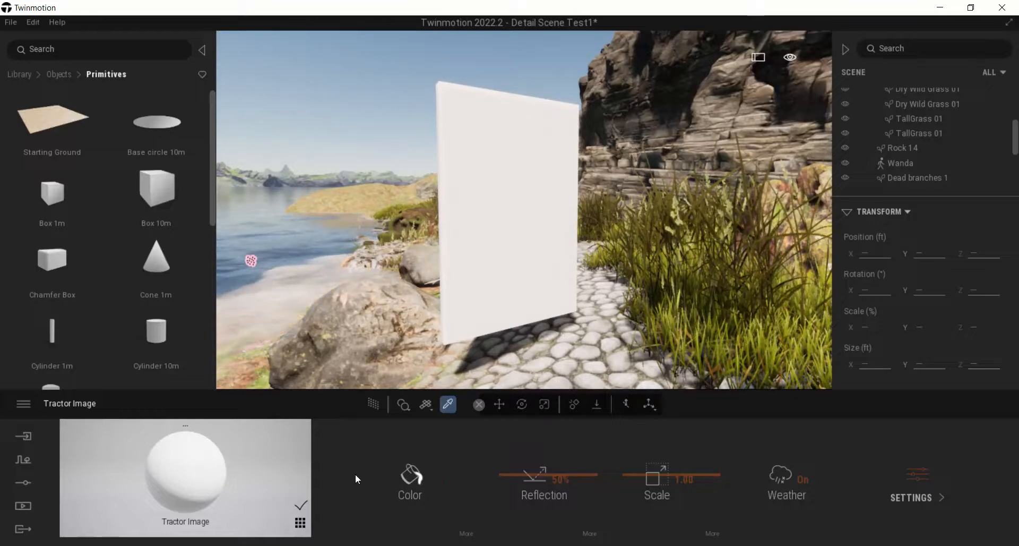
click(435, 481)
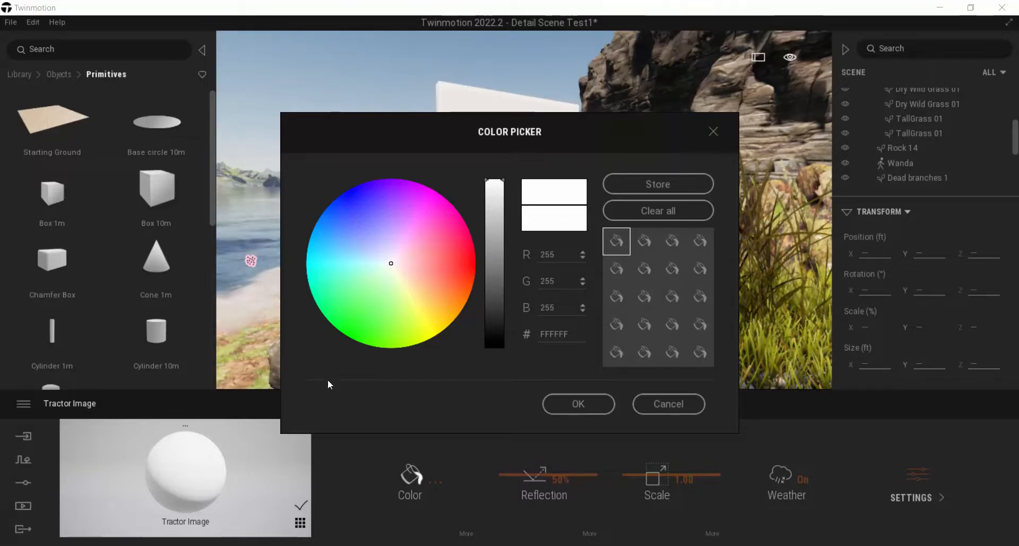
click(683, 403)
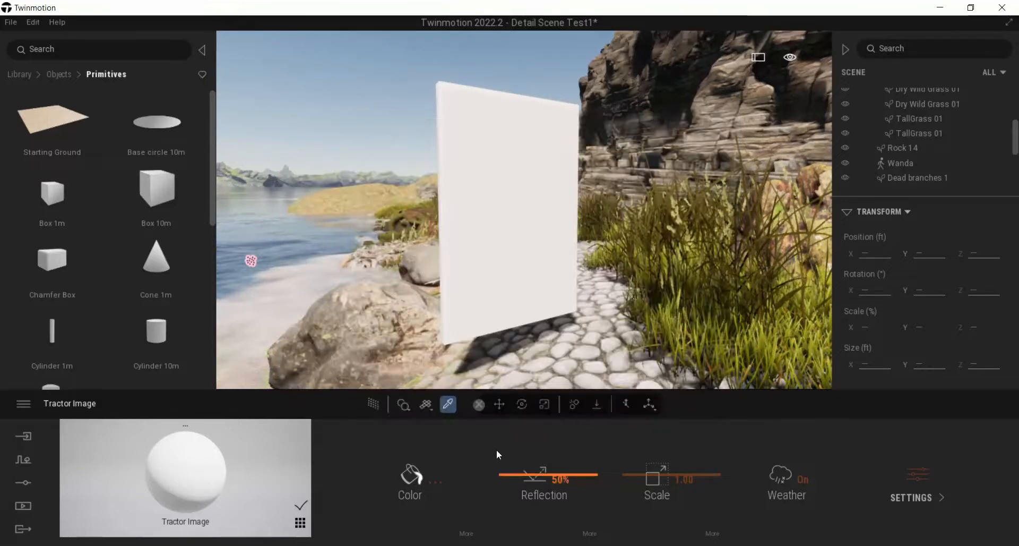
click(467, 534)
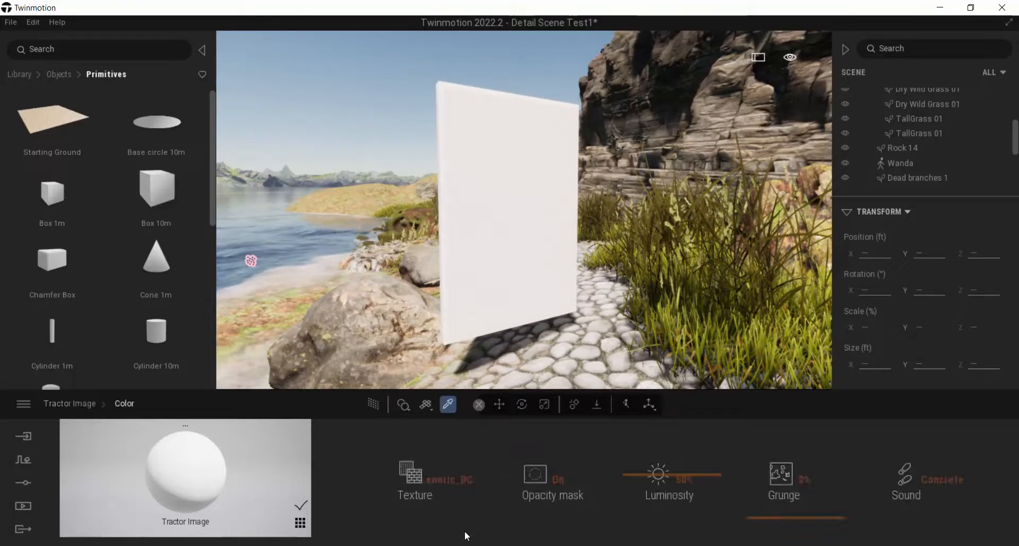
right_click(440, 483)
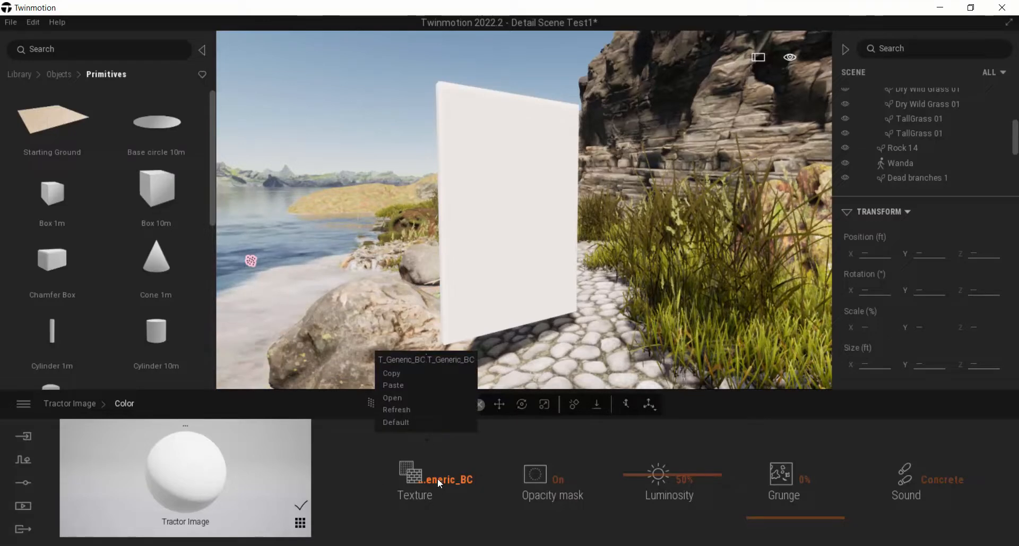
click(395, 398)
drag(500, 104, 505, 190)
click(170, 160)
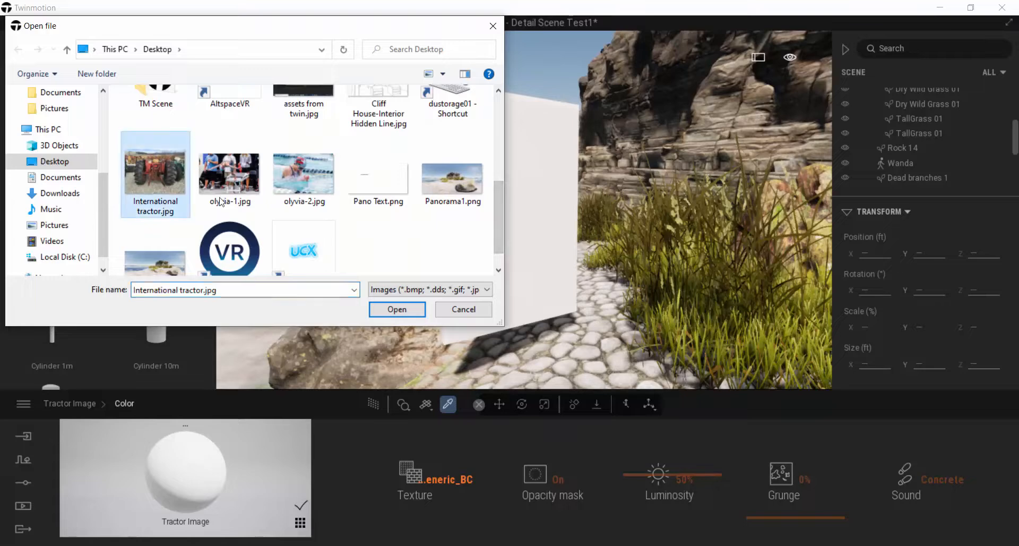
click(407, 316)
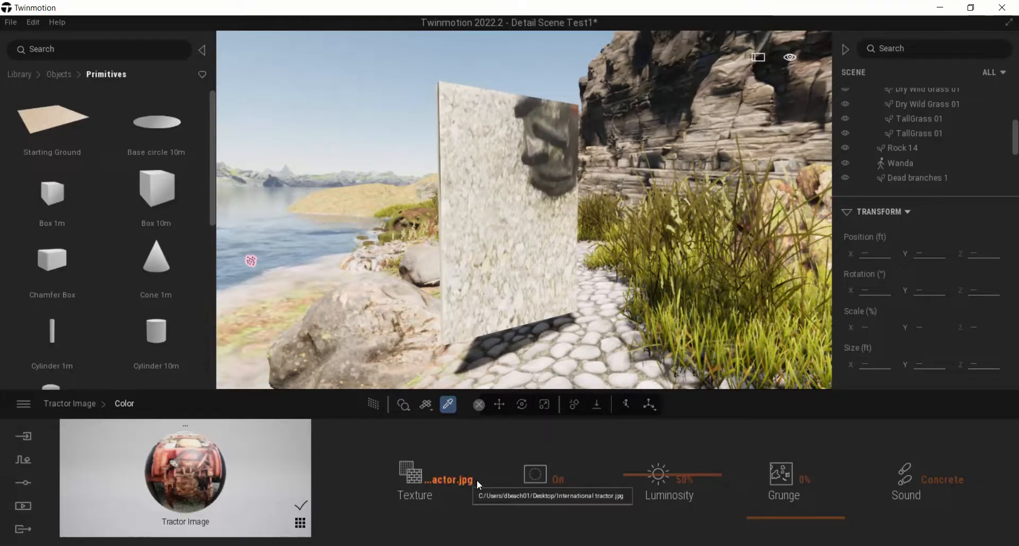
Reduce the Tractor Image texture scale to about 0.34 and shift the picture along X by about -0.31.
click(75, 403)
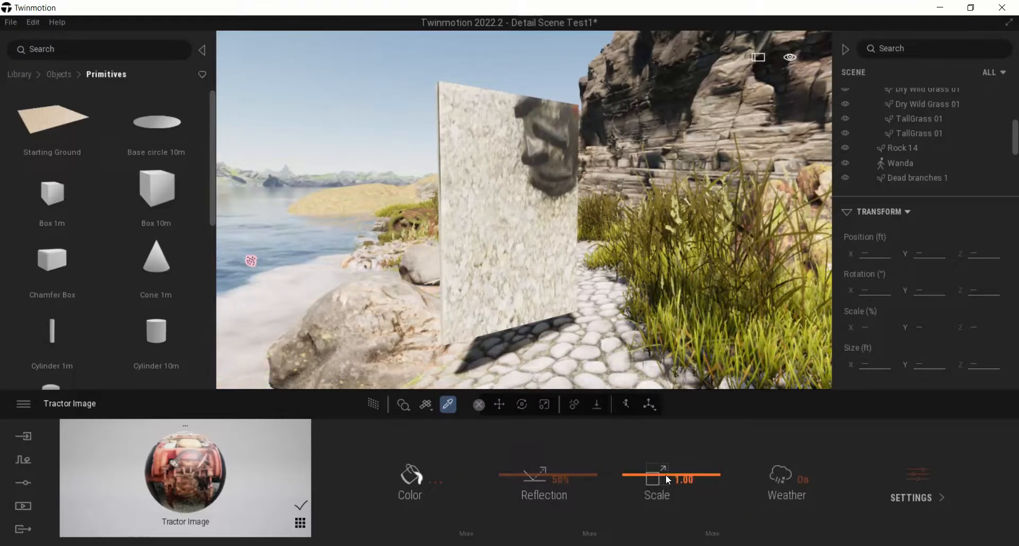
drag(668, 479, 680, 506)
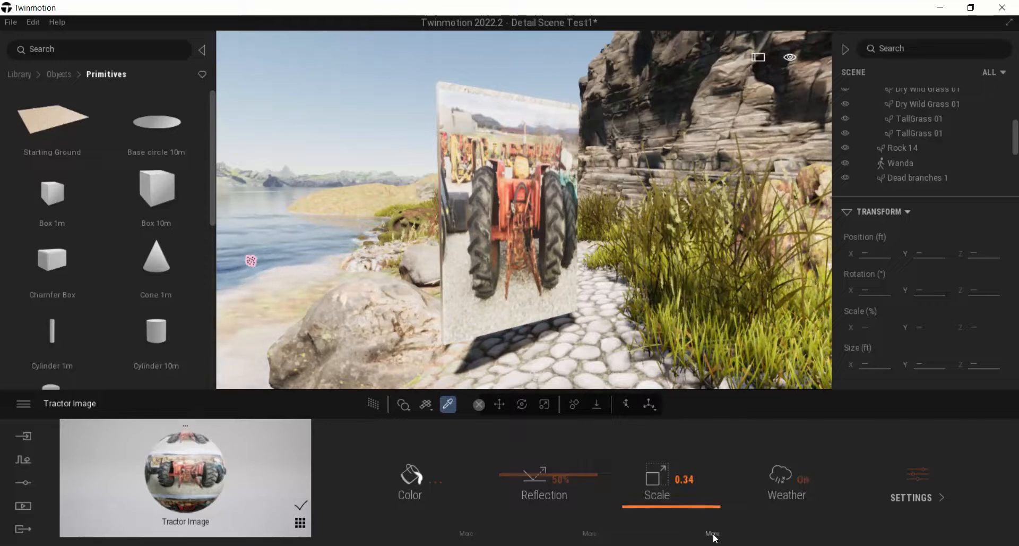
click(714, 535)
click(674, 492)
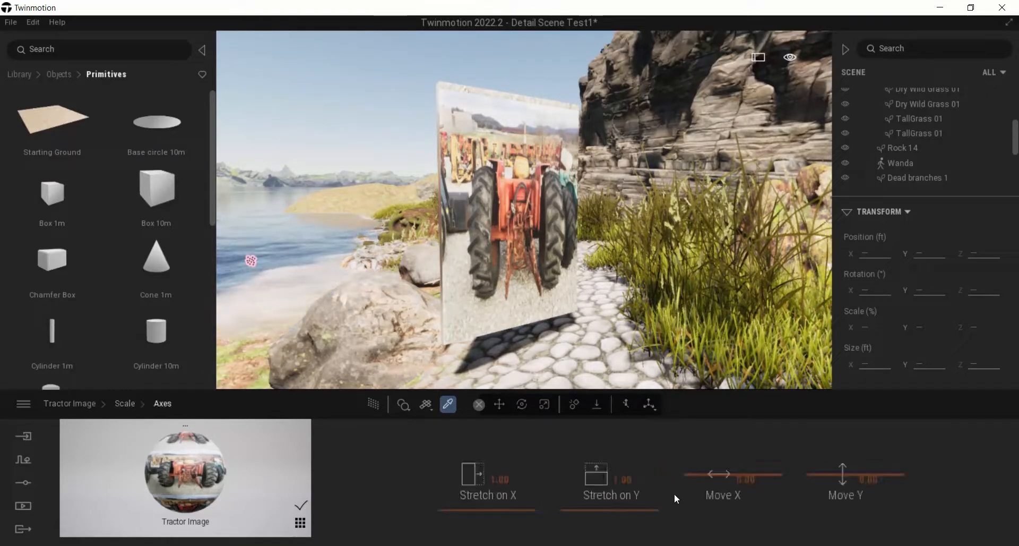
click(717, 473)
drag(717, 473, 726, 476)
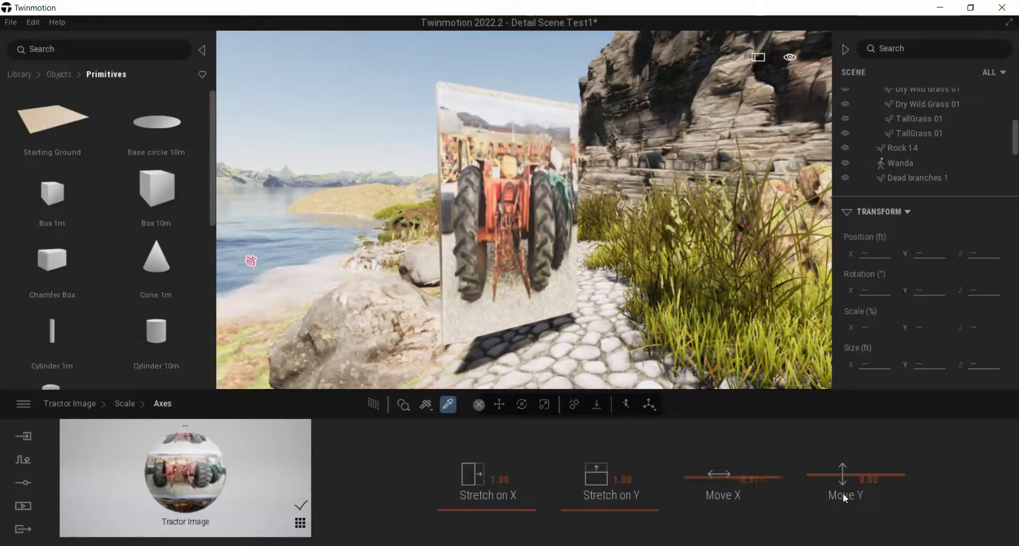
Try texture Y offsets of about -0.23 and 0.1 on the slab and reset the offset to 0.
drag(848, 476, 865, 492)
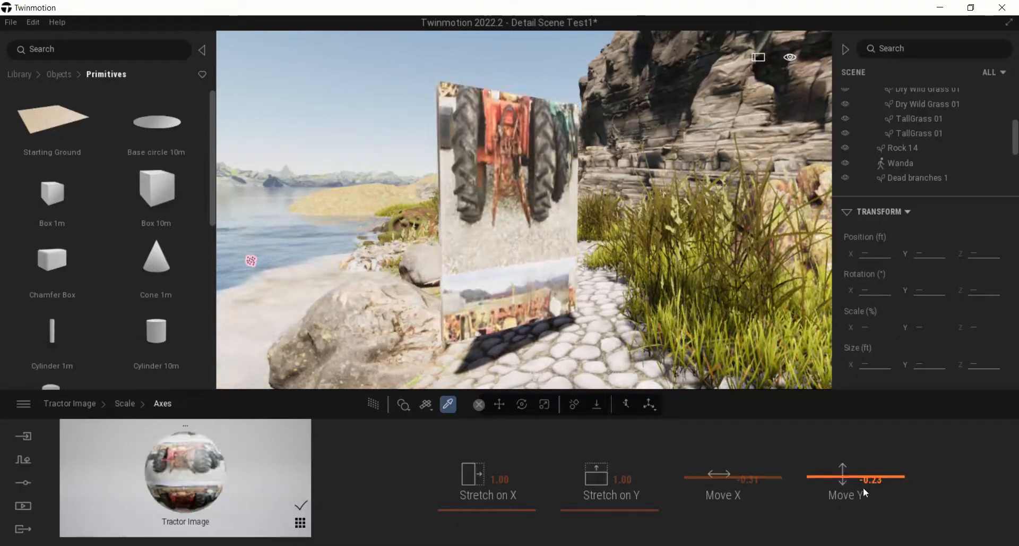
click(871, 480)
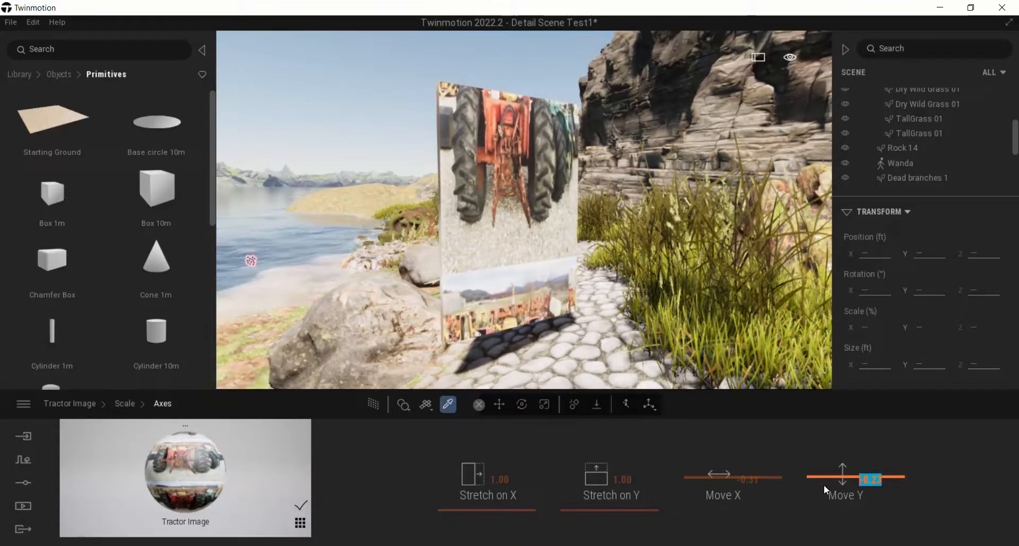
text(0.1)
key(Return)
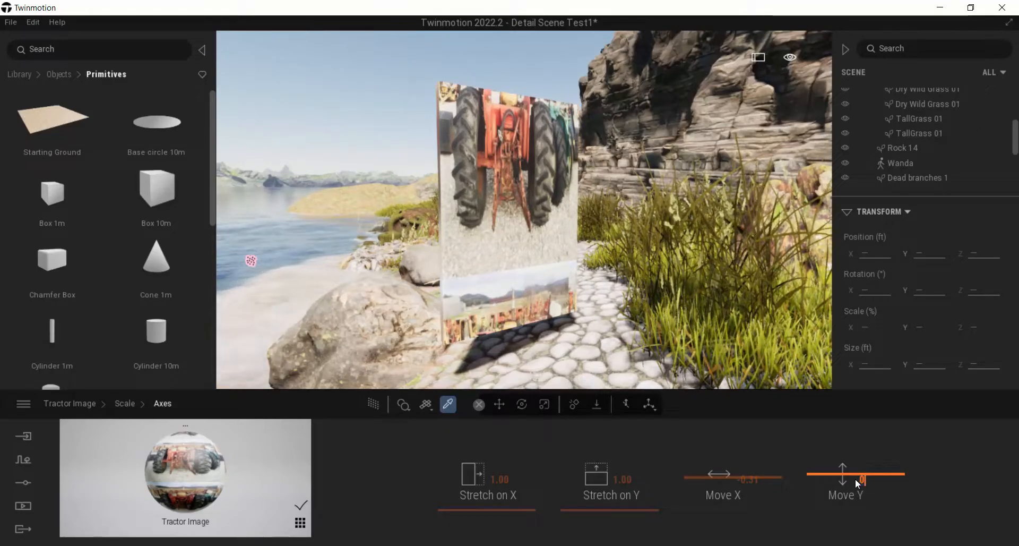
text(0)
key(Return)
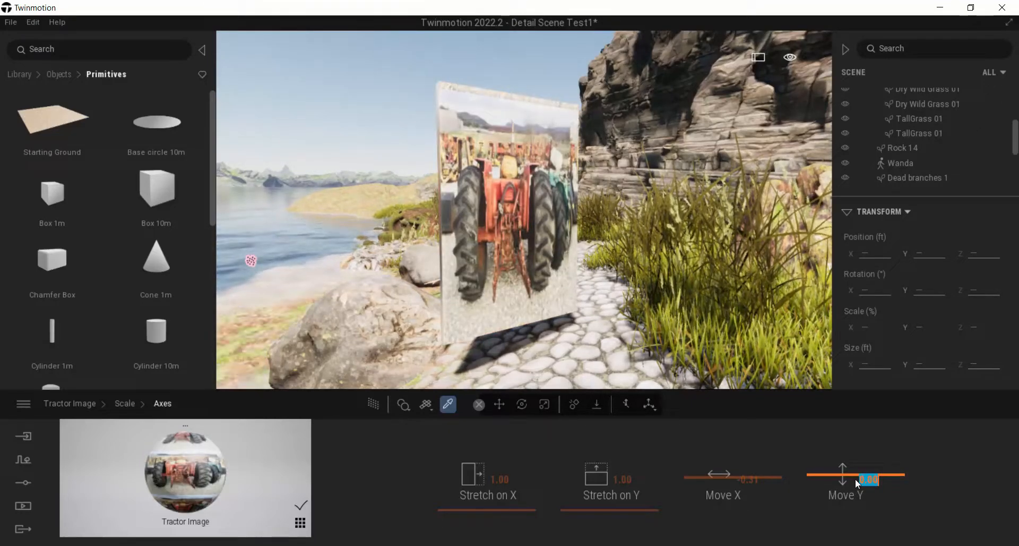
Try a texture Y offset of 0.05 and settle on 0.025 for the tractor picture.
text(05)
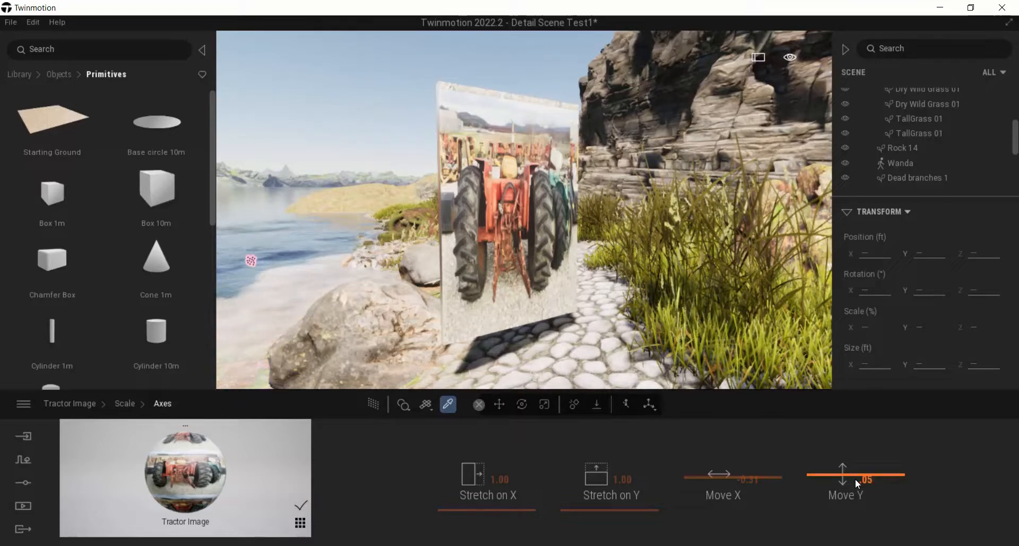
text(.05)
key(Return)
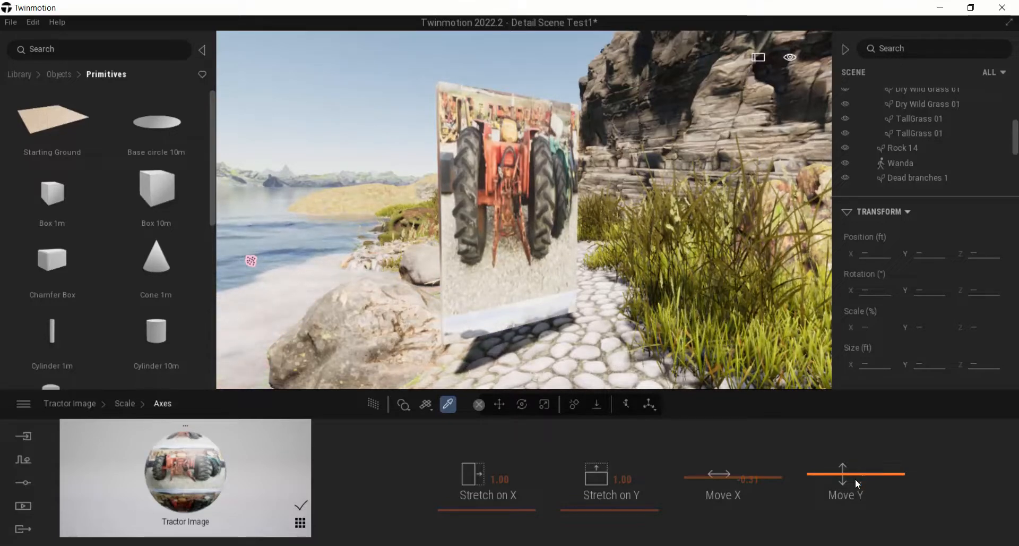
text(0.025)
key(Return)
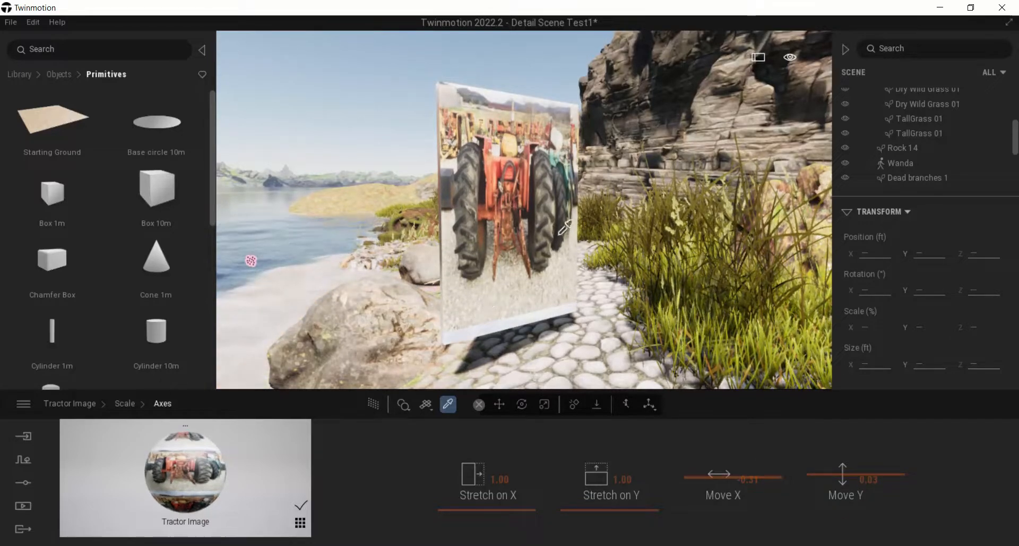
Scale the slab's height down to about 154% along Z, about 5.07 ft.
click(545, 405)
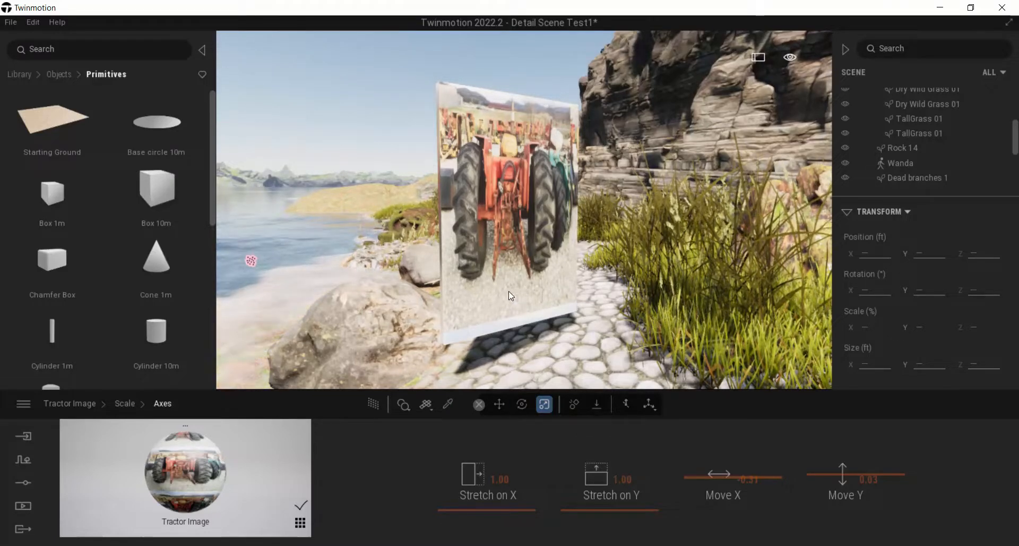
right_drag(477, 352, 318, 419)
scroll(492, 337, down, 3)
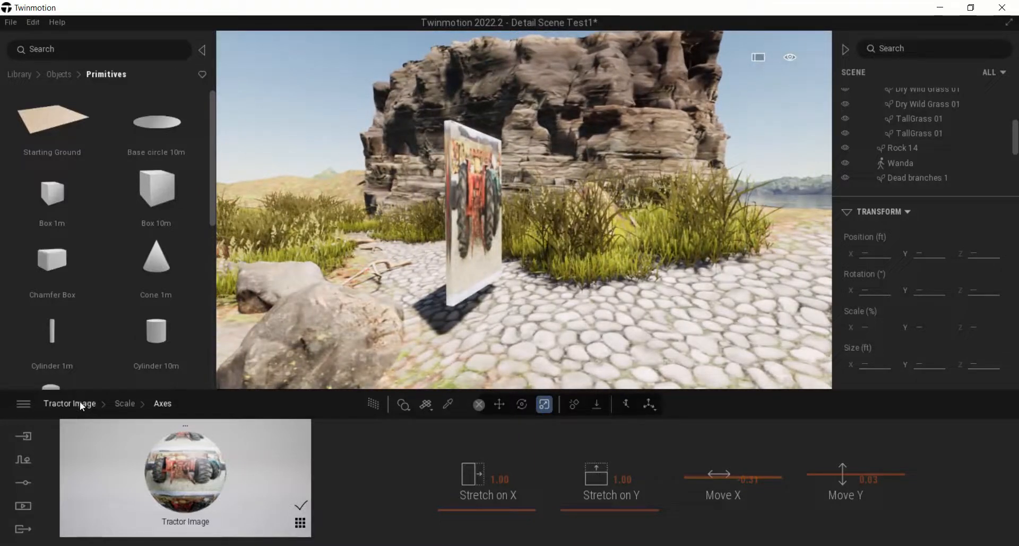
click(80, 403)
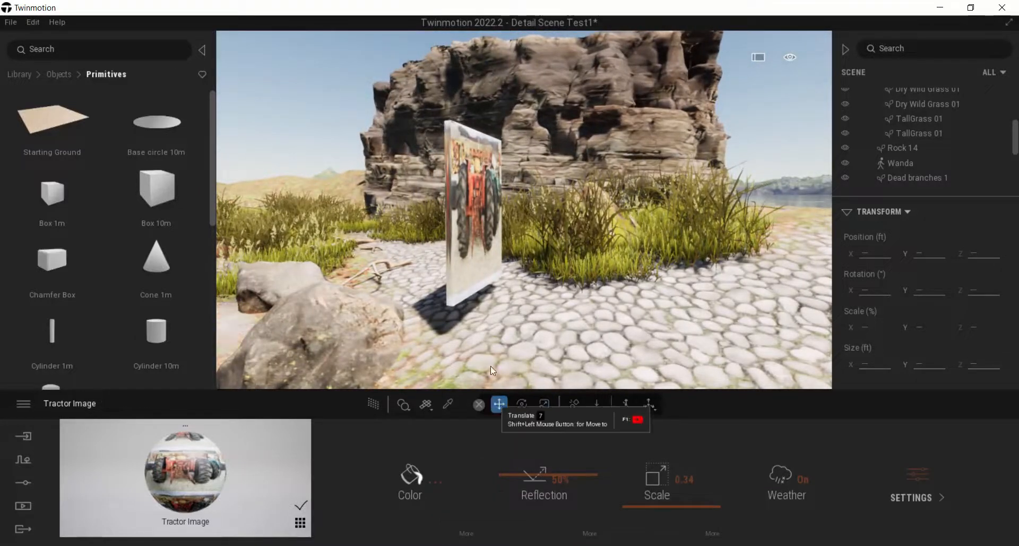
click(469, 307)
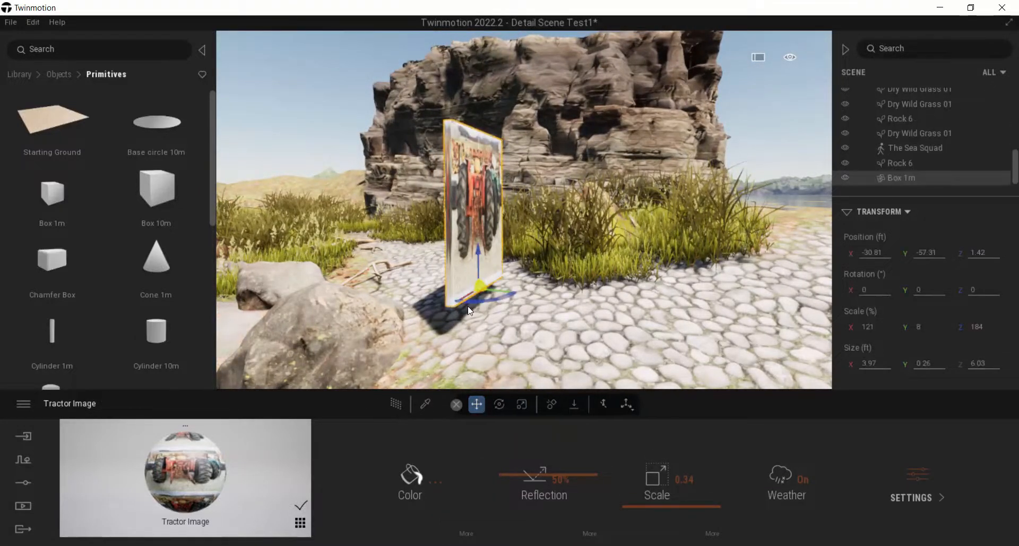
click(520, 407)
drag(479, 254, 479, 275)
Thin the slab to about 3% along Y, about 0.09 ft.
right_drag(480, 275, 473, 211)
scroll(470, 263, up, 3)
scroll(461, 235, up, 4)
scroll(461, 234, down, 4)
scroll(491, 215, up, 4)
scroll(473, 211, down, 4)
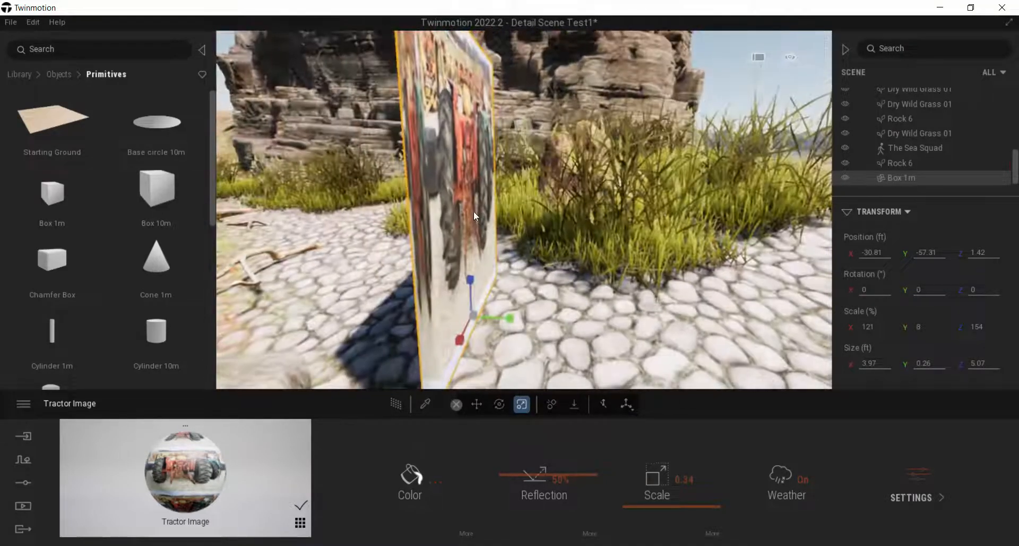
shift+middle_drag(474, 212, 449, 213)
drag(600, 316, 482, 275)
Set the scale of the tractor texture on the panel to 0.37.
scroll(546, 243, up, 3)
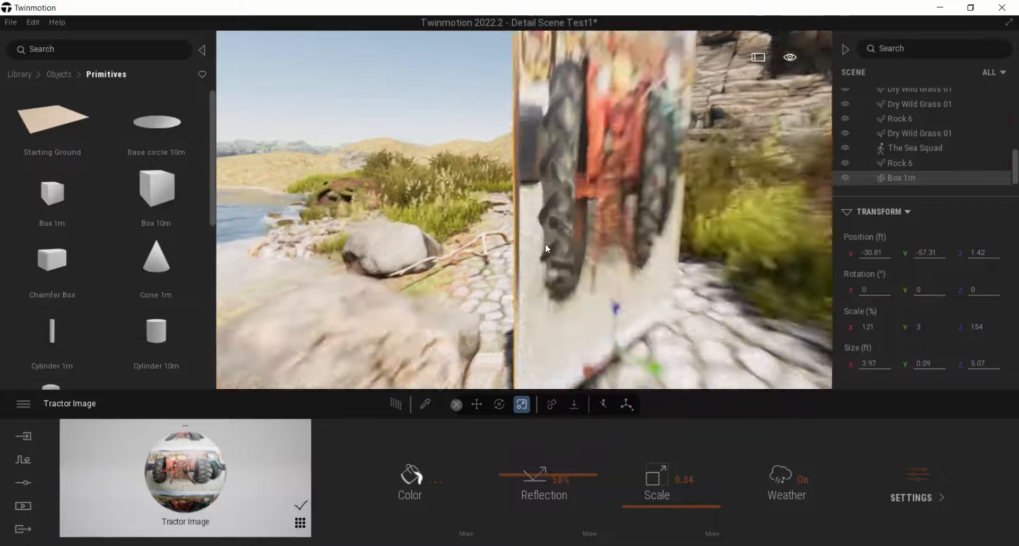
right_drag(546, 243, 537, 225)
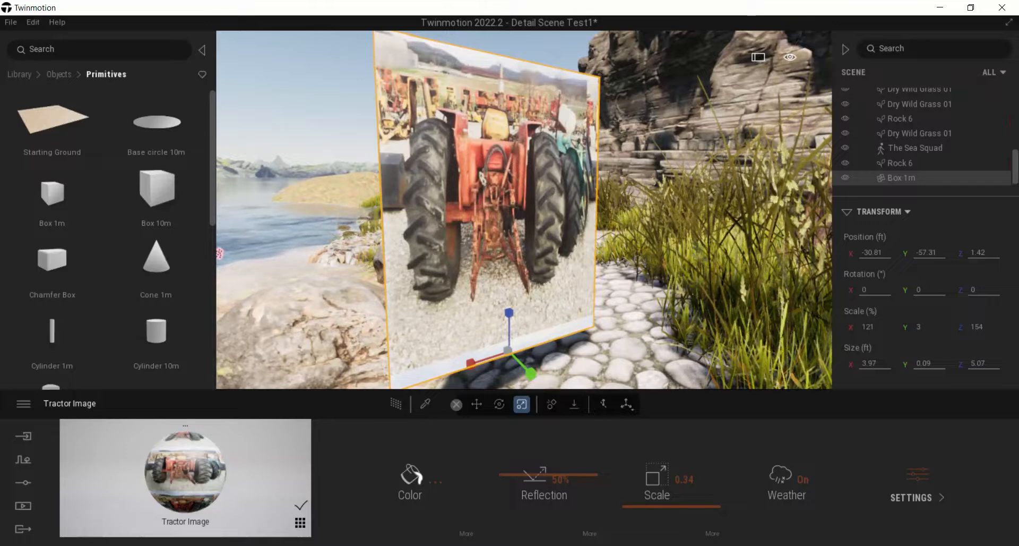
right_drag(219, 253, 249, 267)
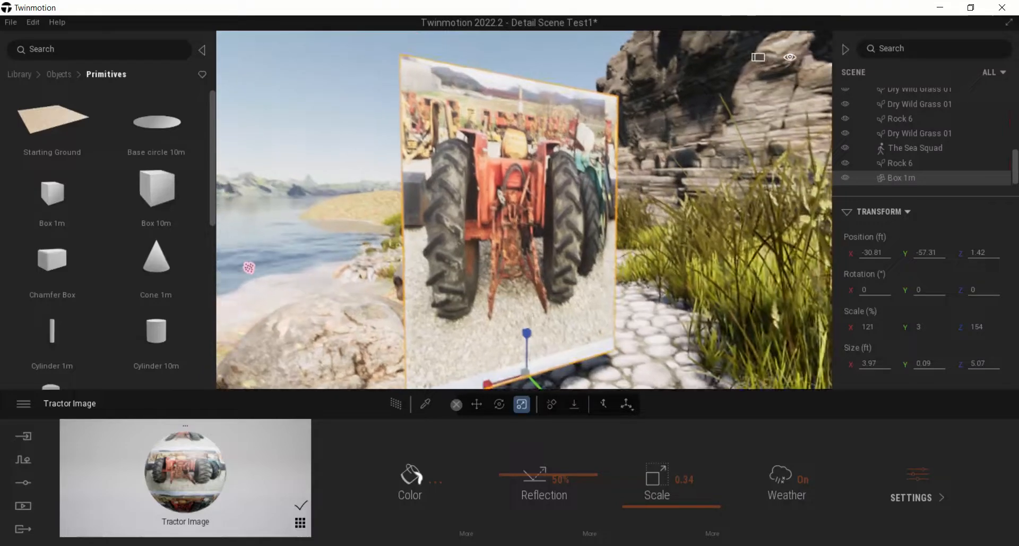
click(675, 506)
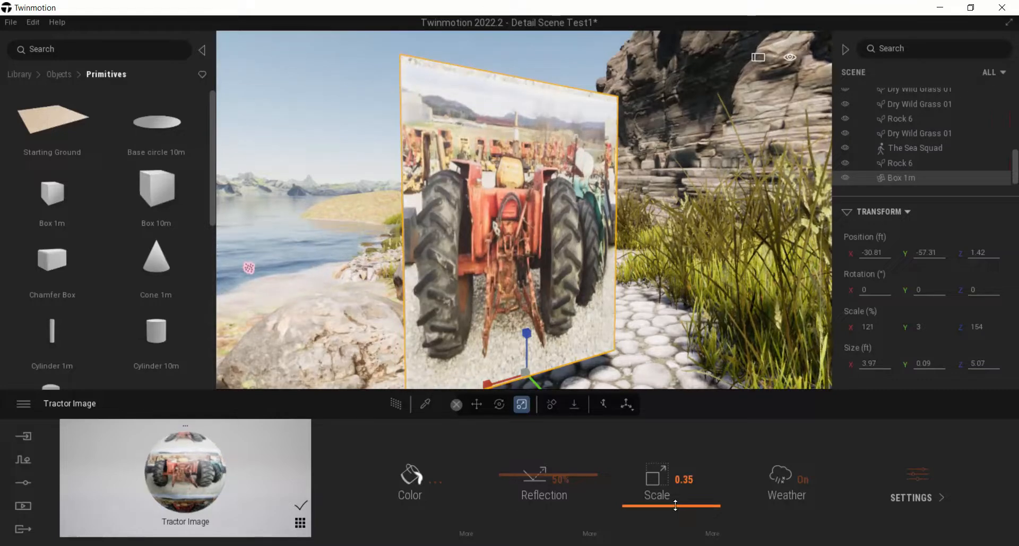
drag(677, 508, 675, 505)
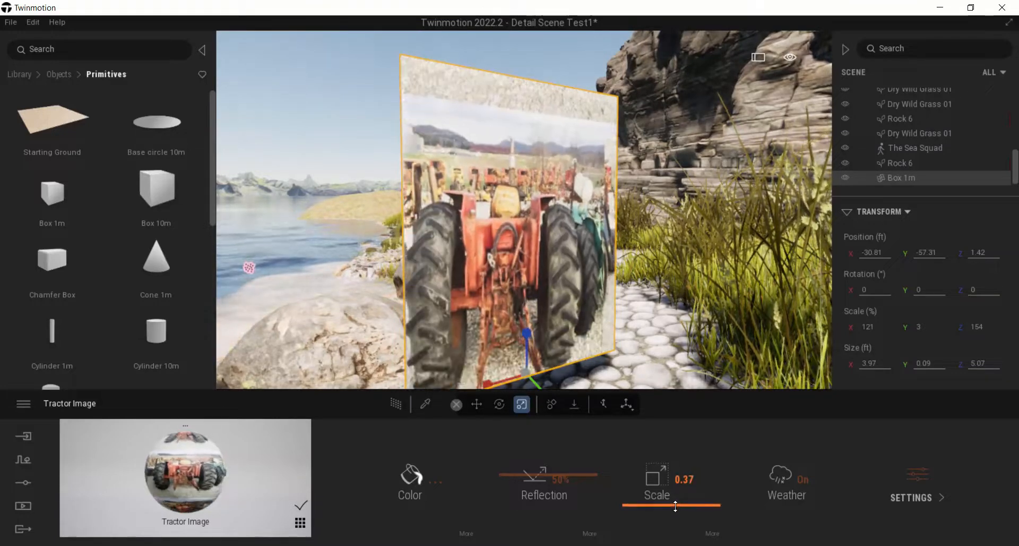
Shift the tractor texture to an X offset of -0.38 and a Y offset of about -0.31.
click(718, 531)
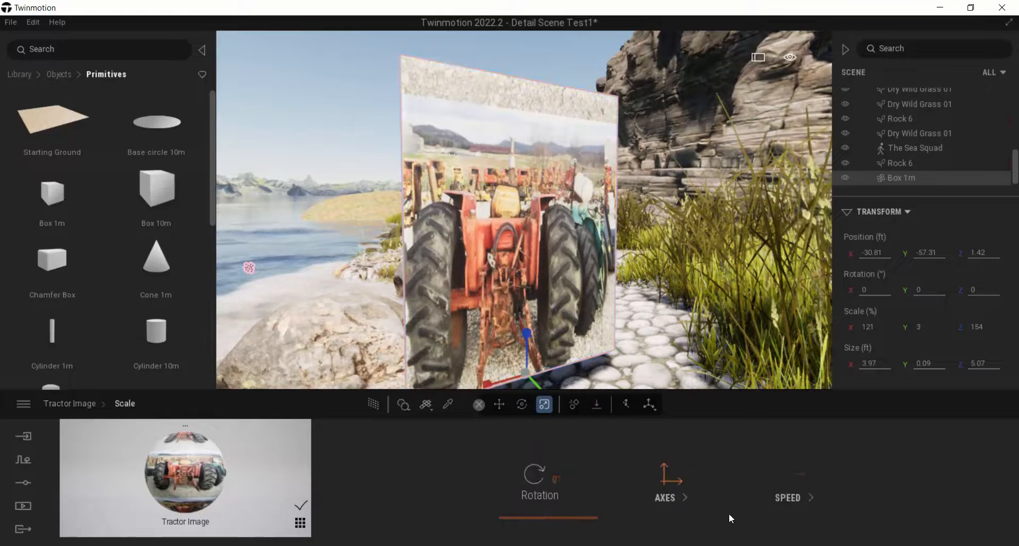
click(670, 499)
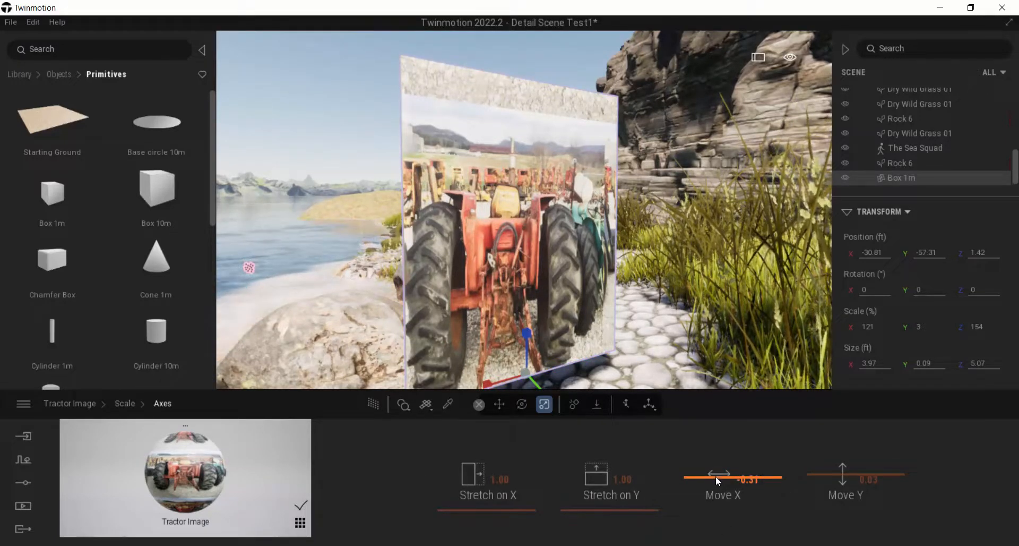
drag(716, 476, 719, 479)
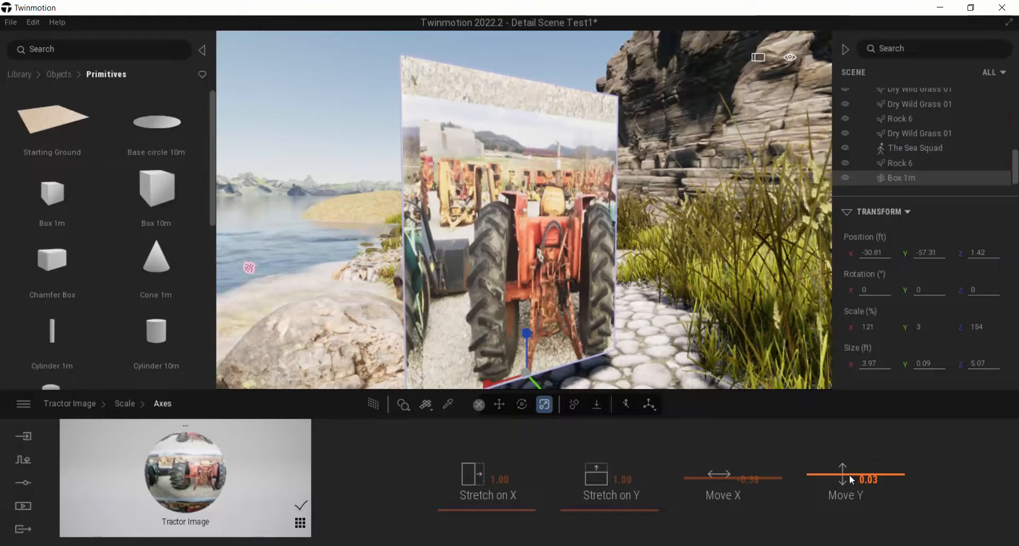
drag(849, 474, 850, 478)
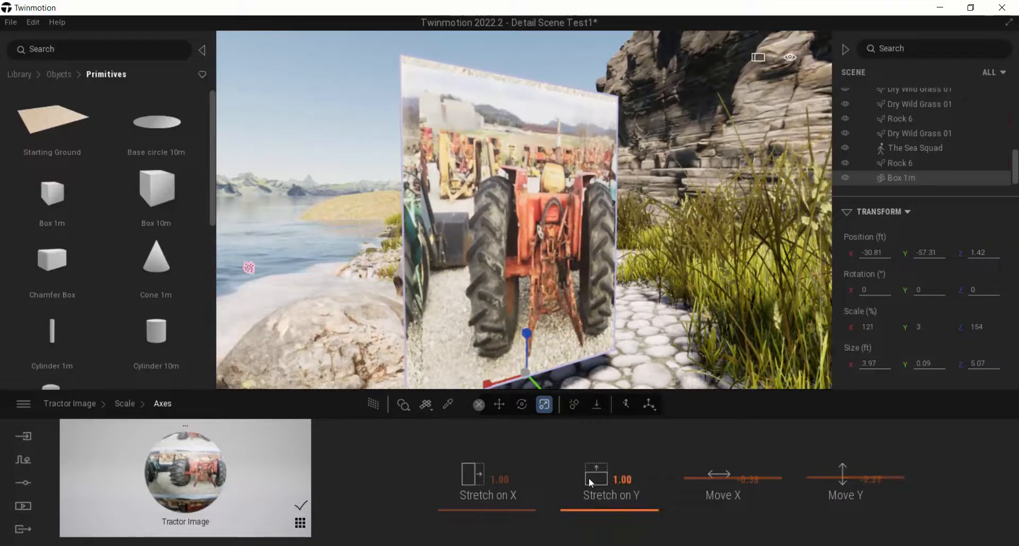
Set the texture's Y stretch to 0.88, readjust its Y offset to fill the panel with the picture, and deselect the panel.
mouse_move(606, 507)
mouse_down()
mouse_move(598, 504)
mouse_move(606, 512)
mouse_up()
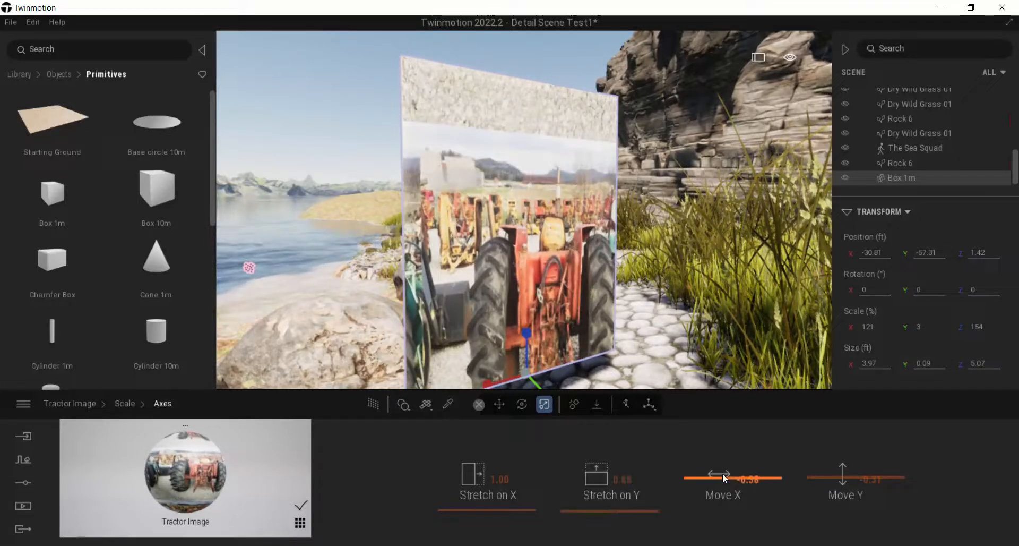
drag(836, 476, 840, 478)
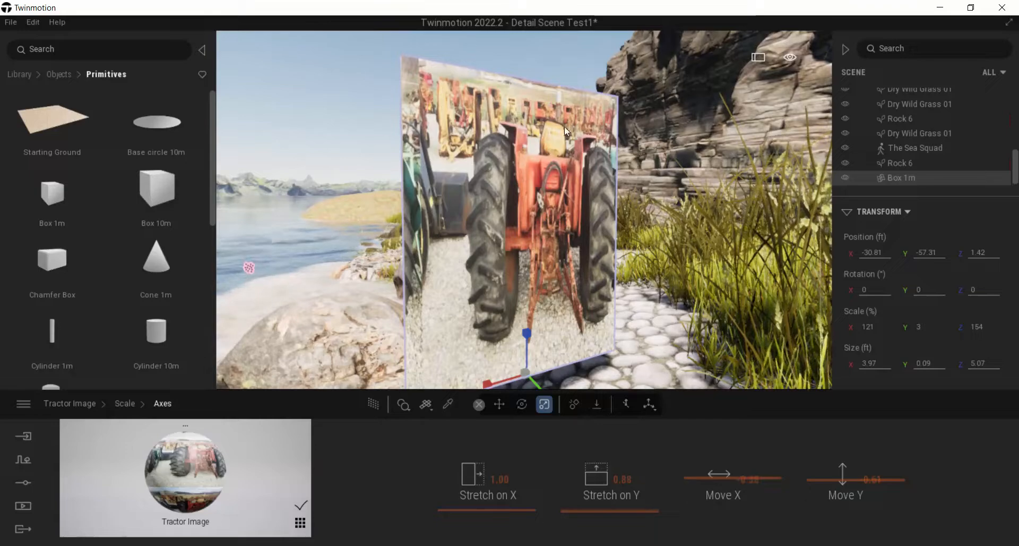
click(548, 62)
Examine how the tractor picture fits on the front and back faces of the panel.
scroll(550, 64, down, 5)
shift+middle_drag(547, 64, 743, 77)
scroll(574, 81, down, 5)
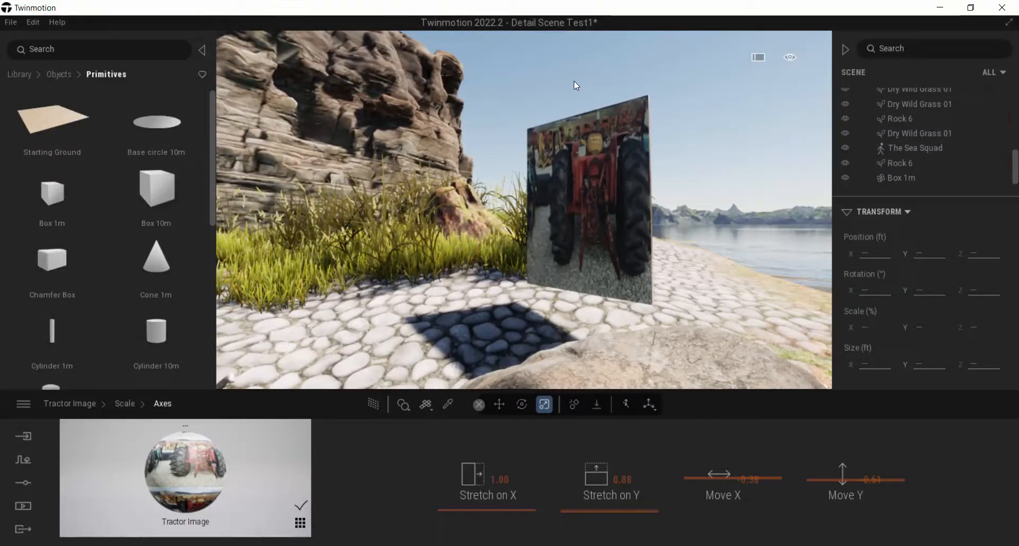
shift+middle_drag(530, 97, 382, 100)
right_drag(382, 99, 287, 102)
key(w)
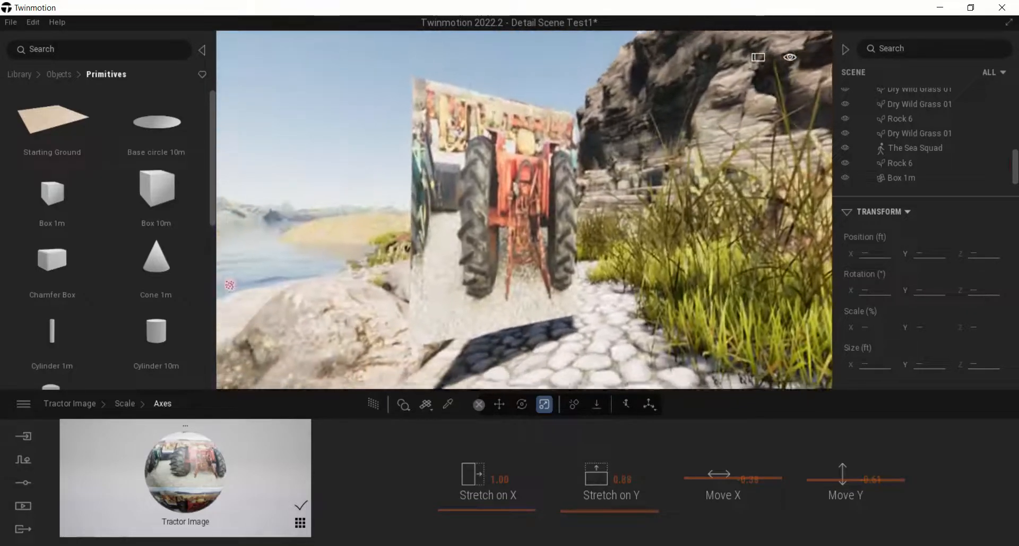
right_drag(429, 102, 435, 104)
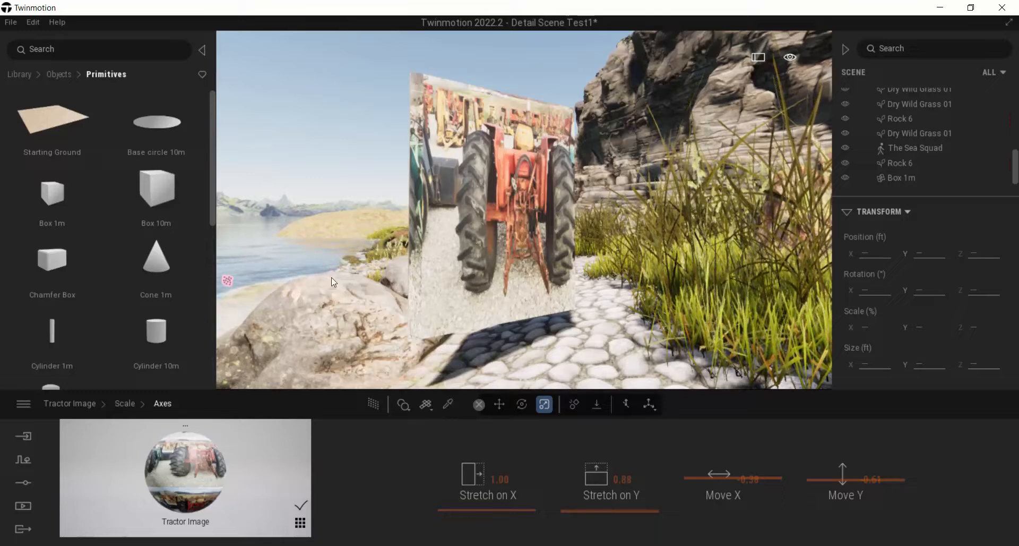
right_drag(331, 278, 367, 288)
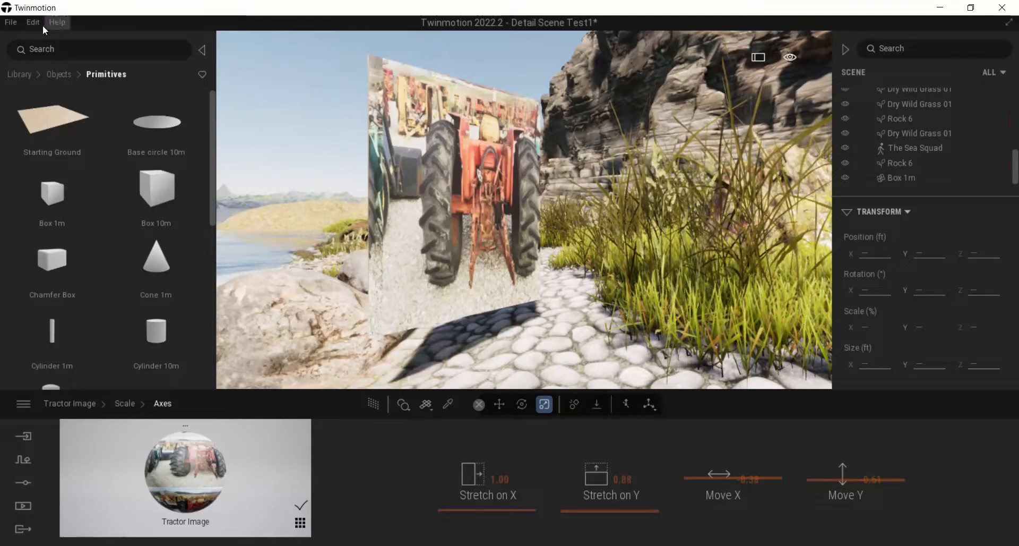
click(11, 23)
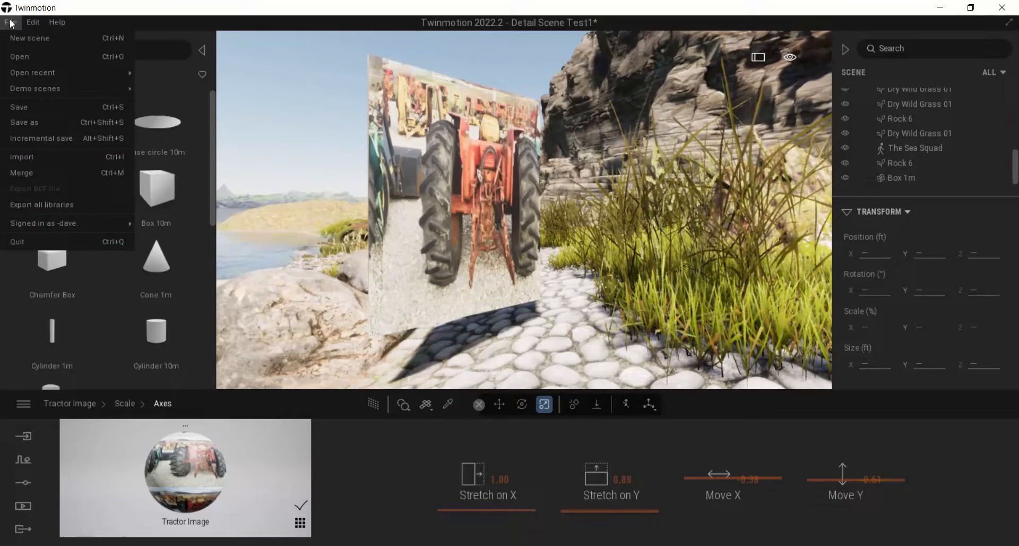
click(49, 122)
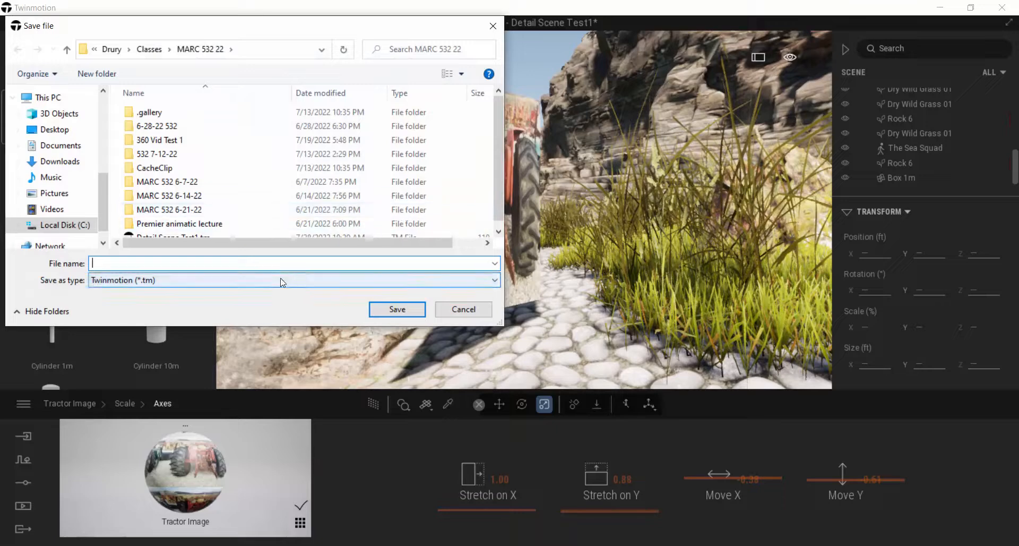
click(456, 310)
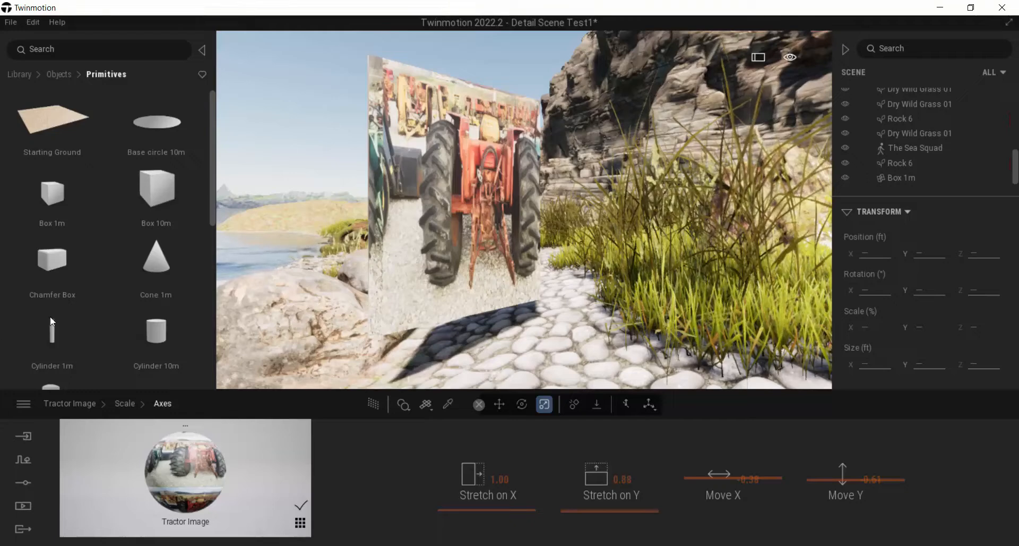
Open the Resource Collector and reposition its dialog over the scene.
click(23, 403)
mouse_move(49, 343)
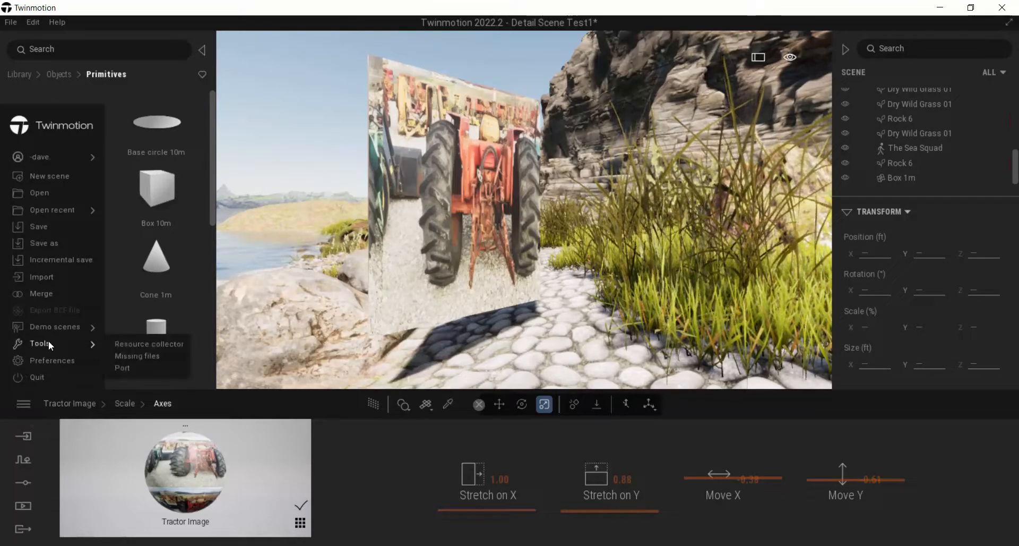
click(157, 344)
drag(552, 139, 596, 63)
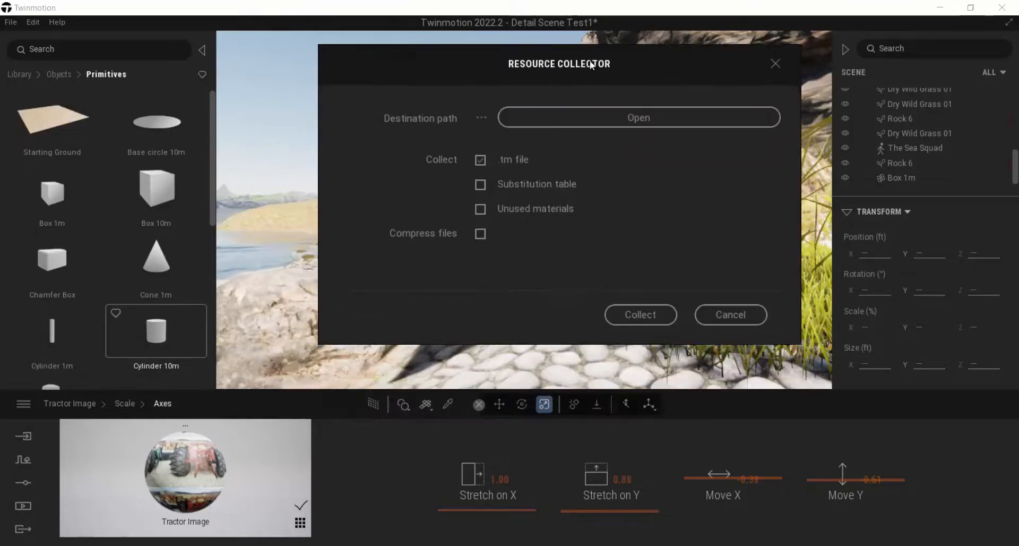
Create a folder named TM Scene Test on the Desktop as the destination and collect the scene's resources with the .tm file.
click(640, 120)
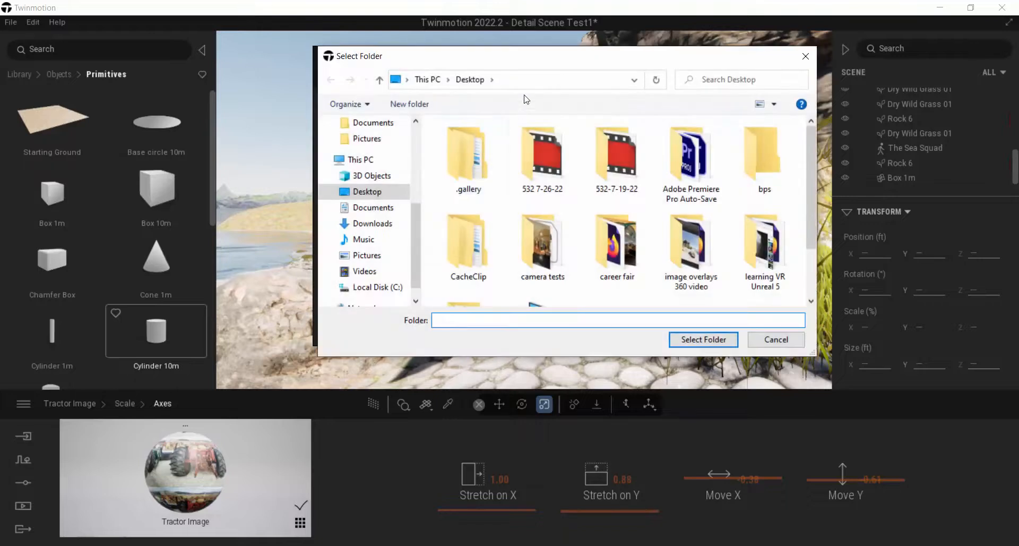
click(414, 104)
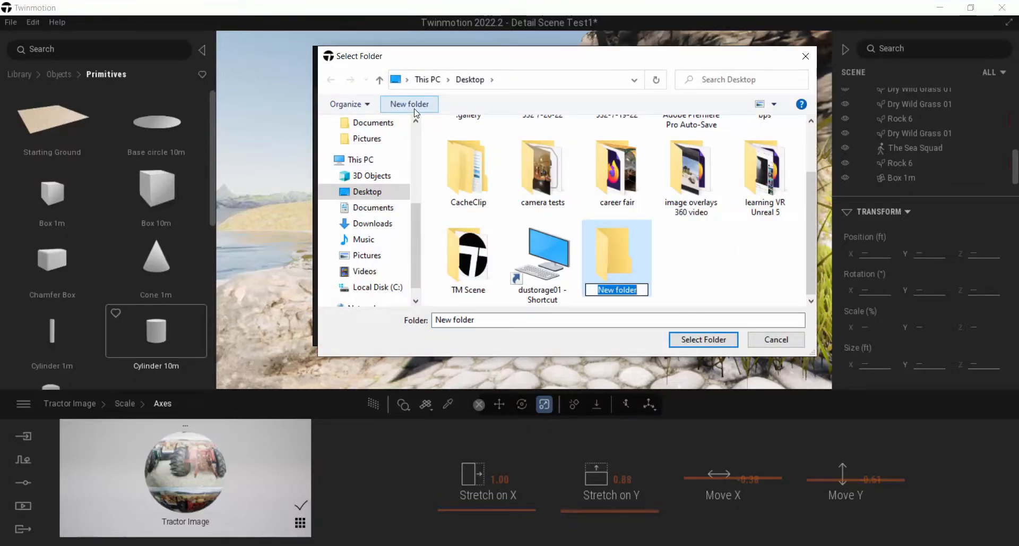
text(TM Sce)
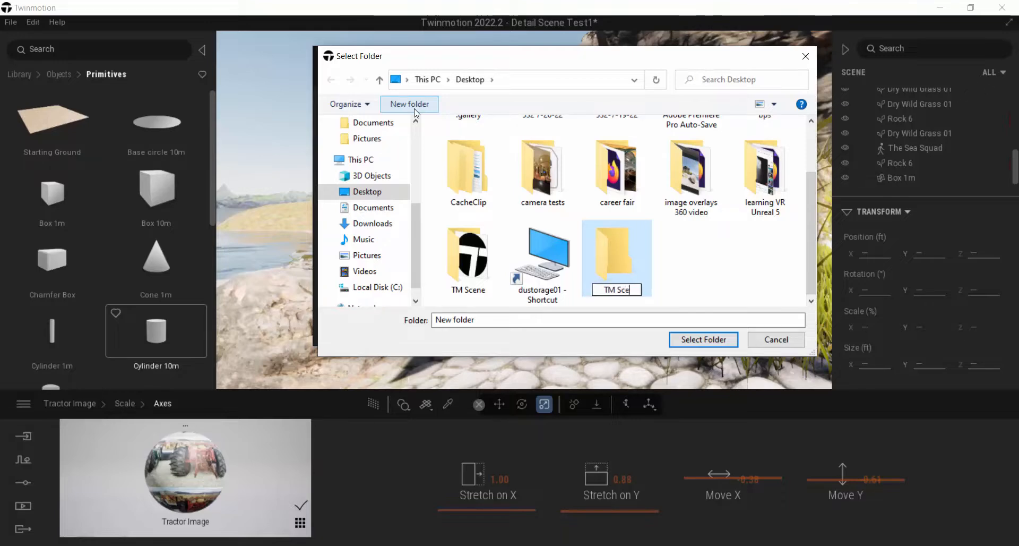
text(ne Test)
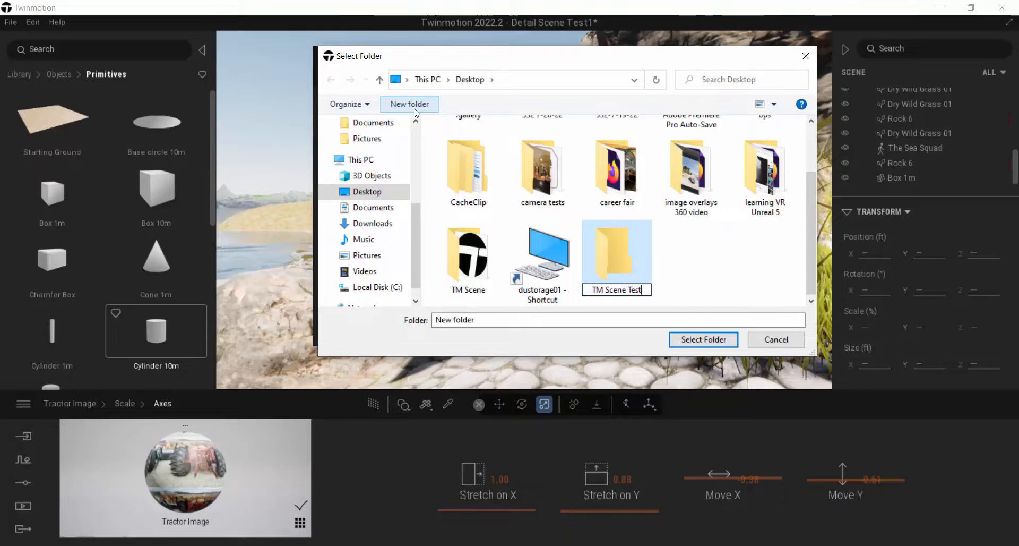
key(Return)
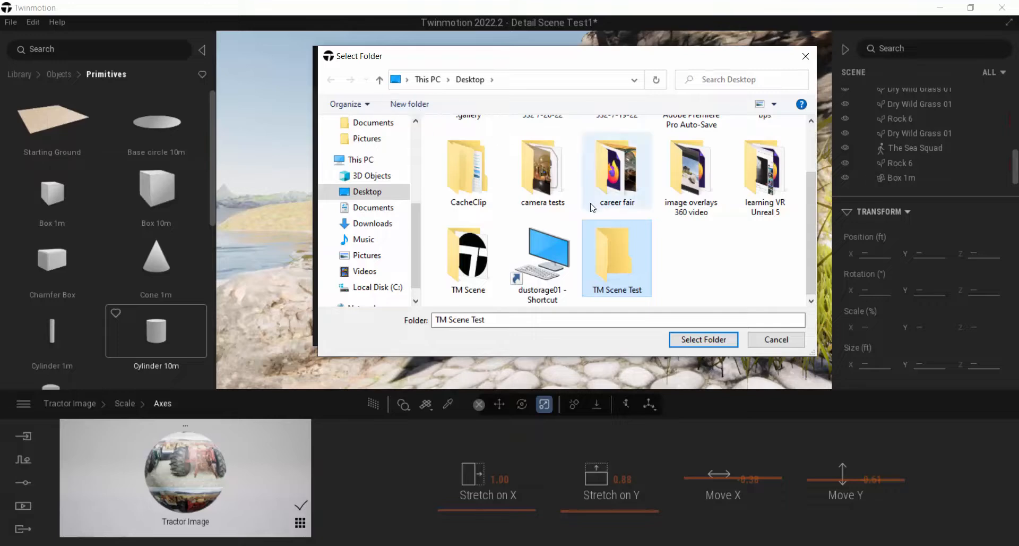
click(704, 339)
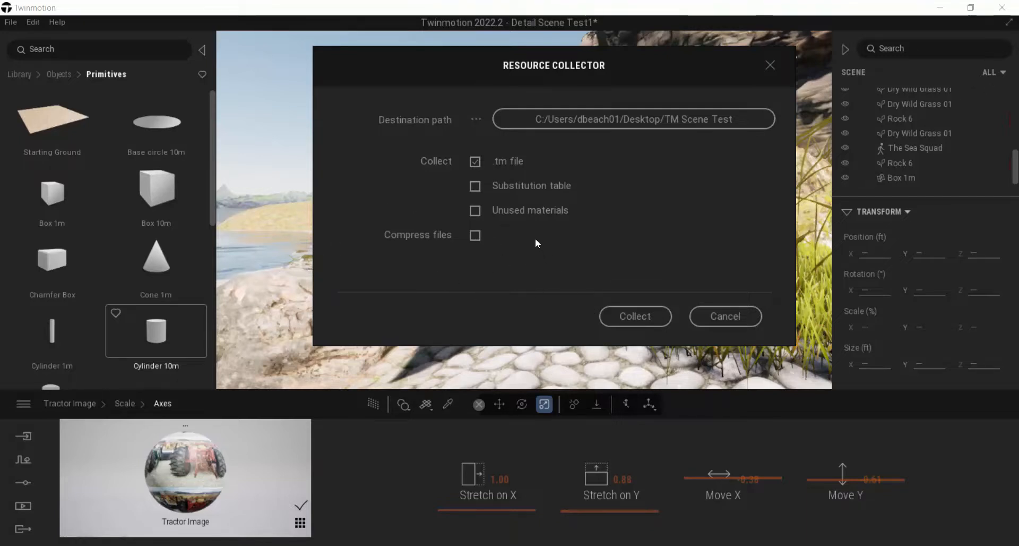
click(635, 316)
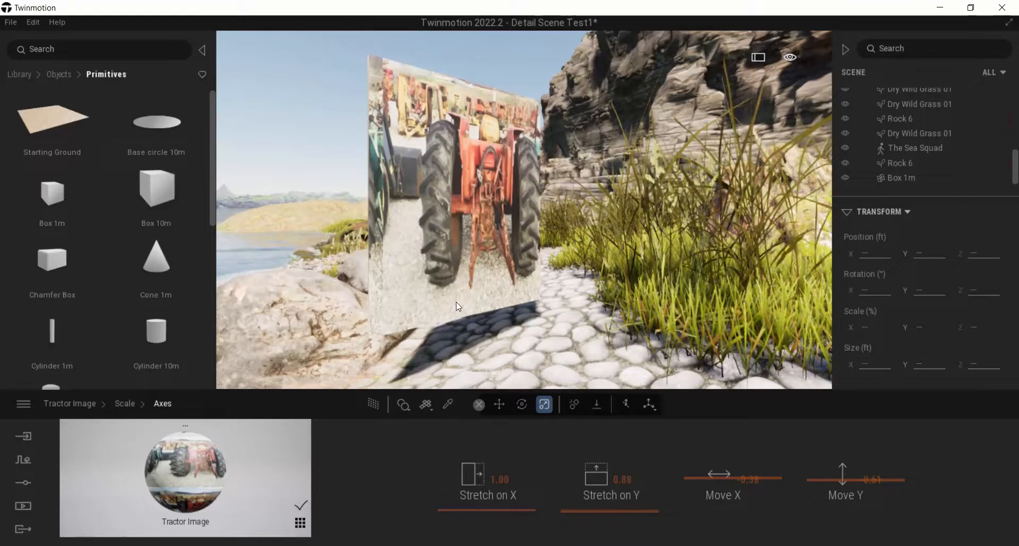
key(s)
right_drag(457, 303, 640, 306)
key(a)
key(w)
key(a)
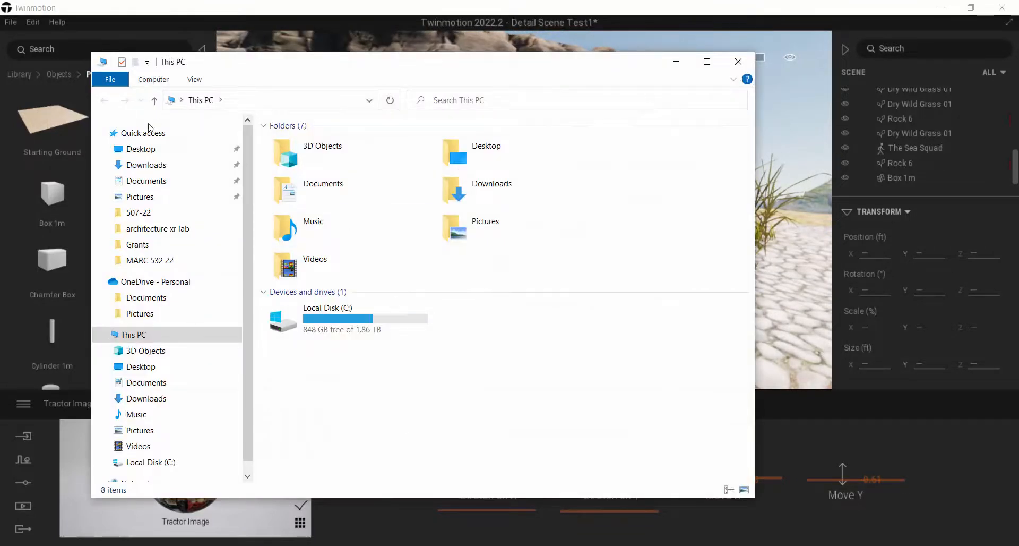
In File Explorer, check the collected files in the Desktop's TM Scene Test folder, including Detail Scene Test1.tm and the maps subfolder.
click(184, 157)
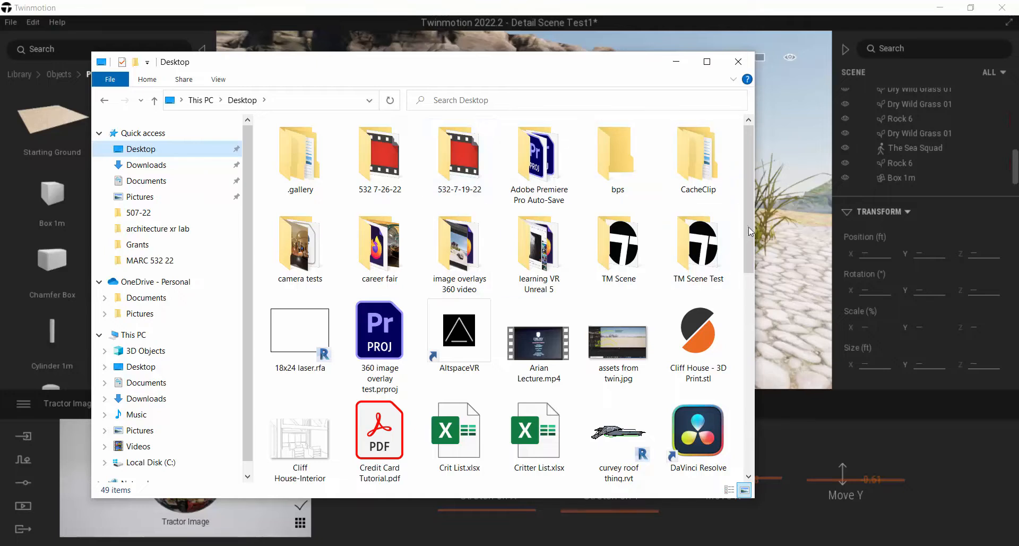
double_click(700, 245)
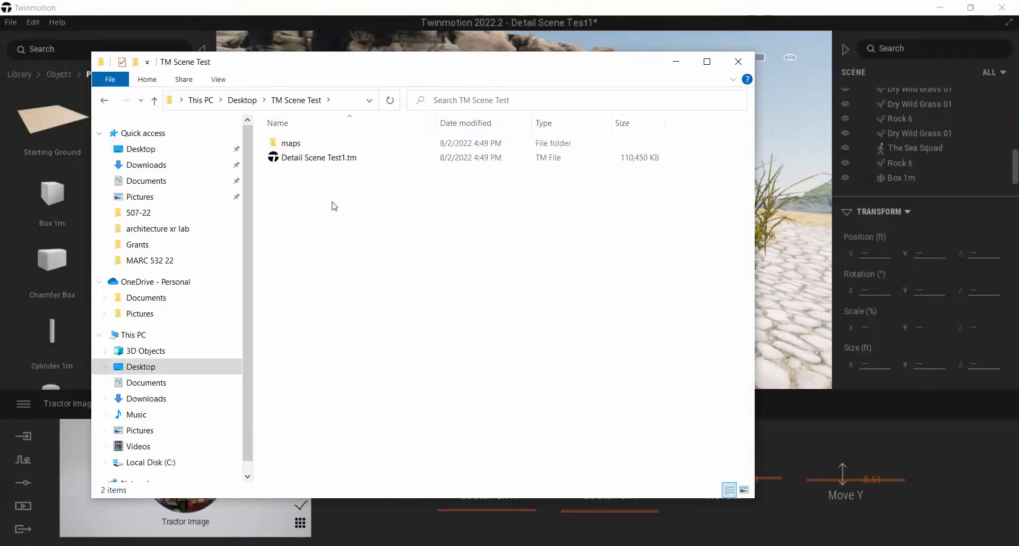
double_click(291, 142)
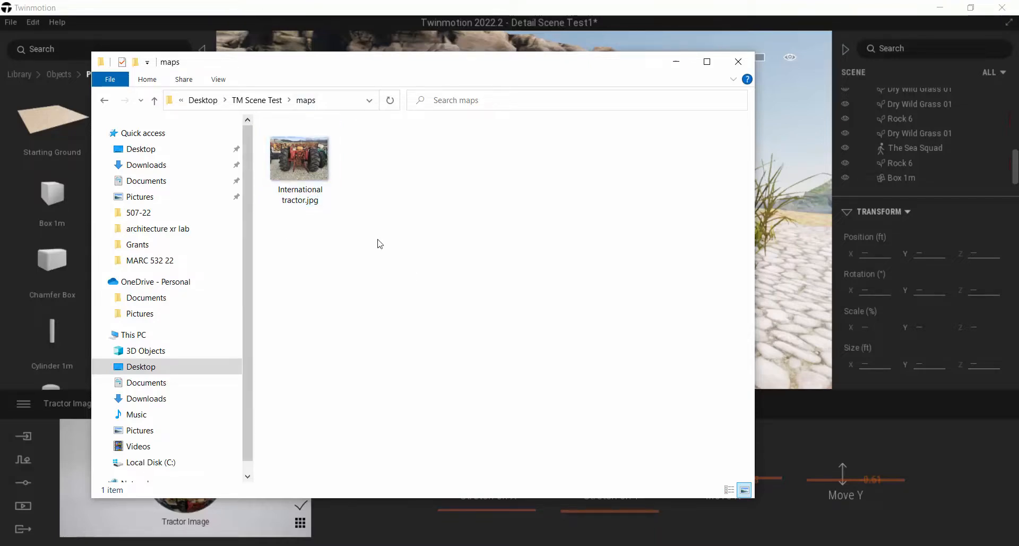
click(253, 104)
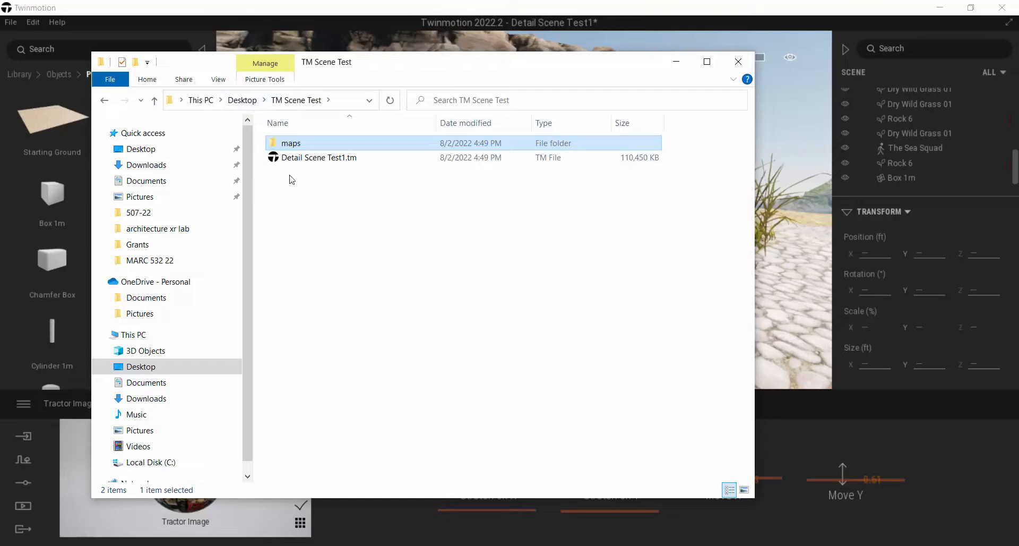
click(293, 158)
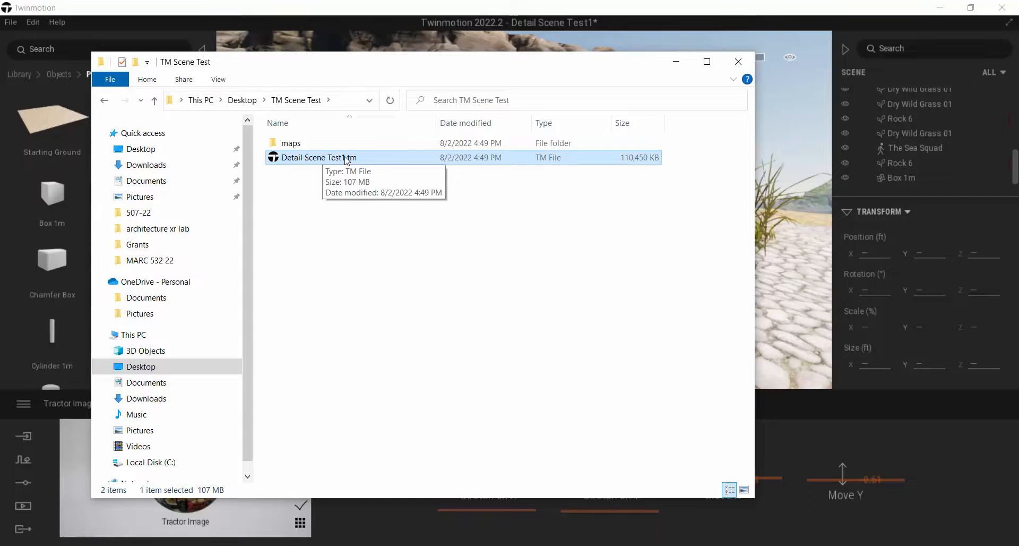
click(296, 144)
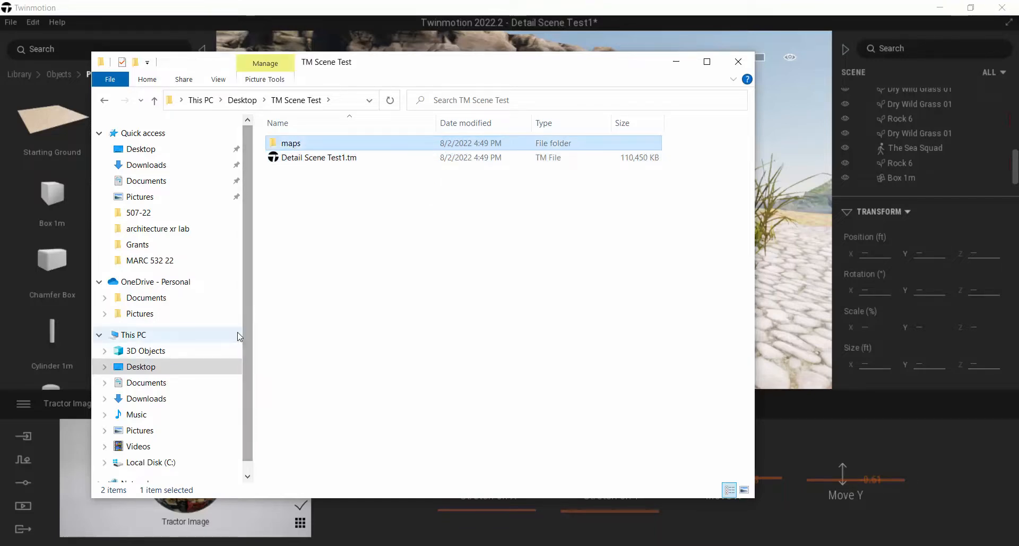
click(302, 158)
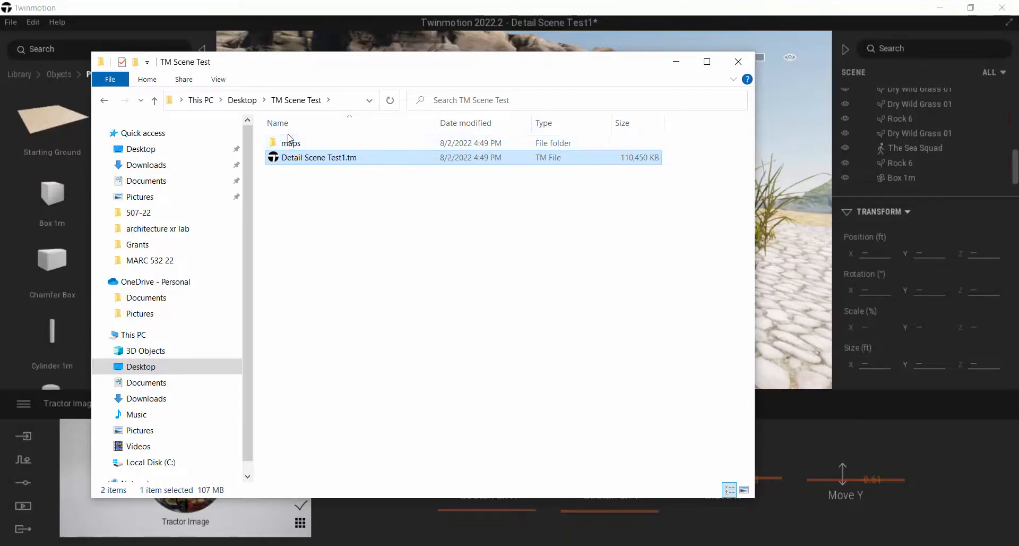
double_click(291, 143)
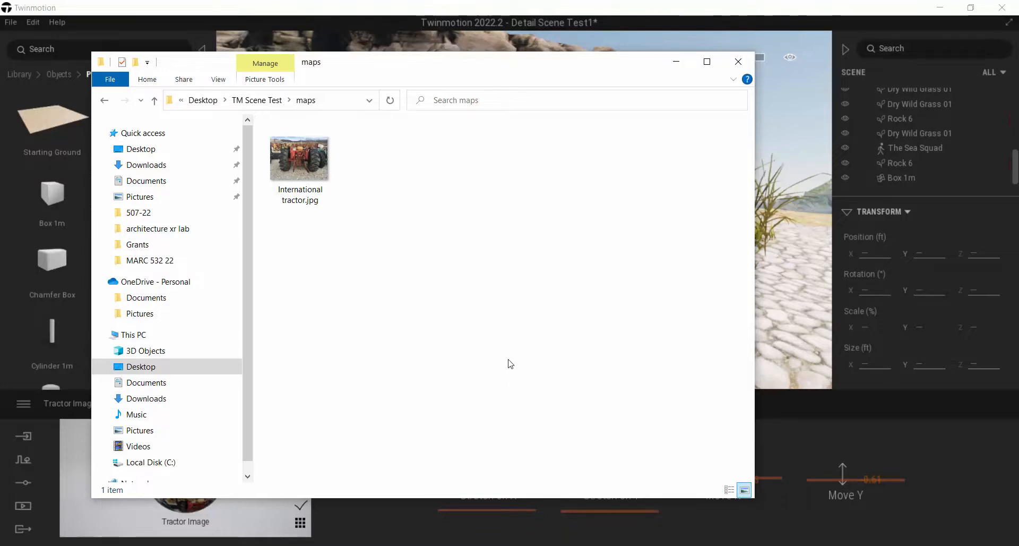
mouse_move(672, 544)
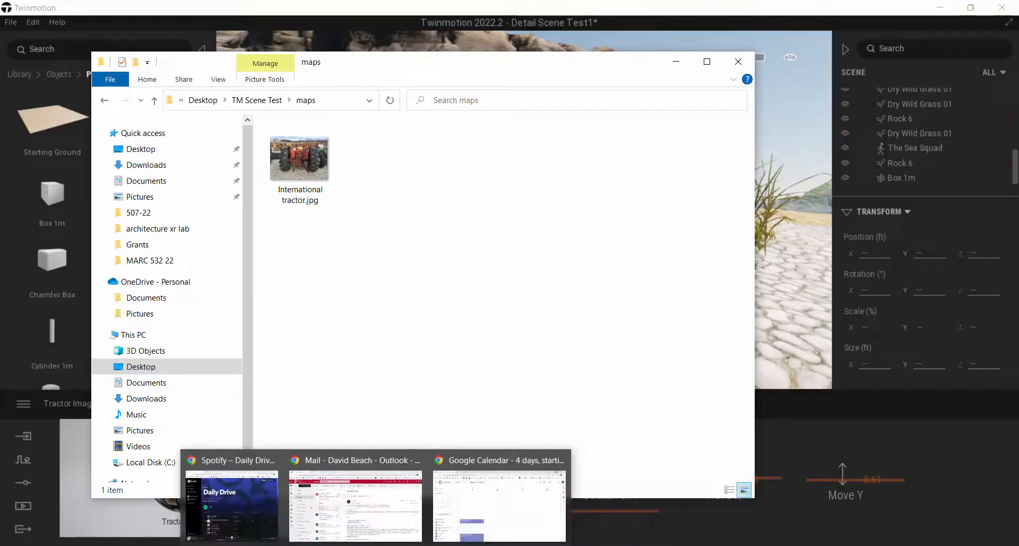
click(396, 466)
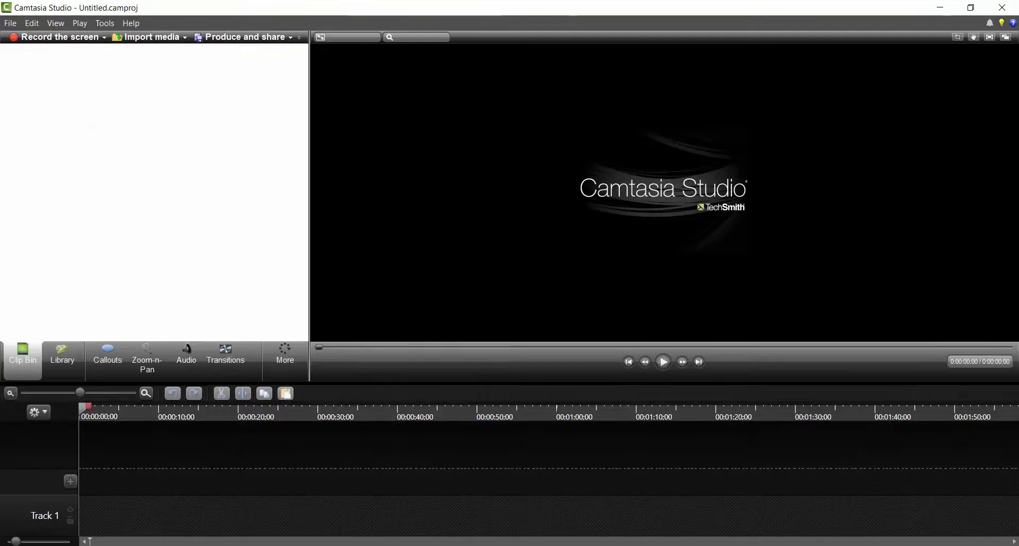